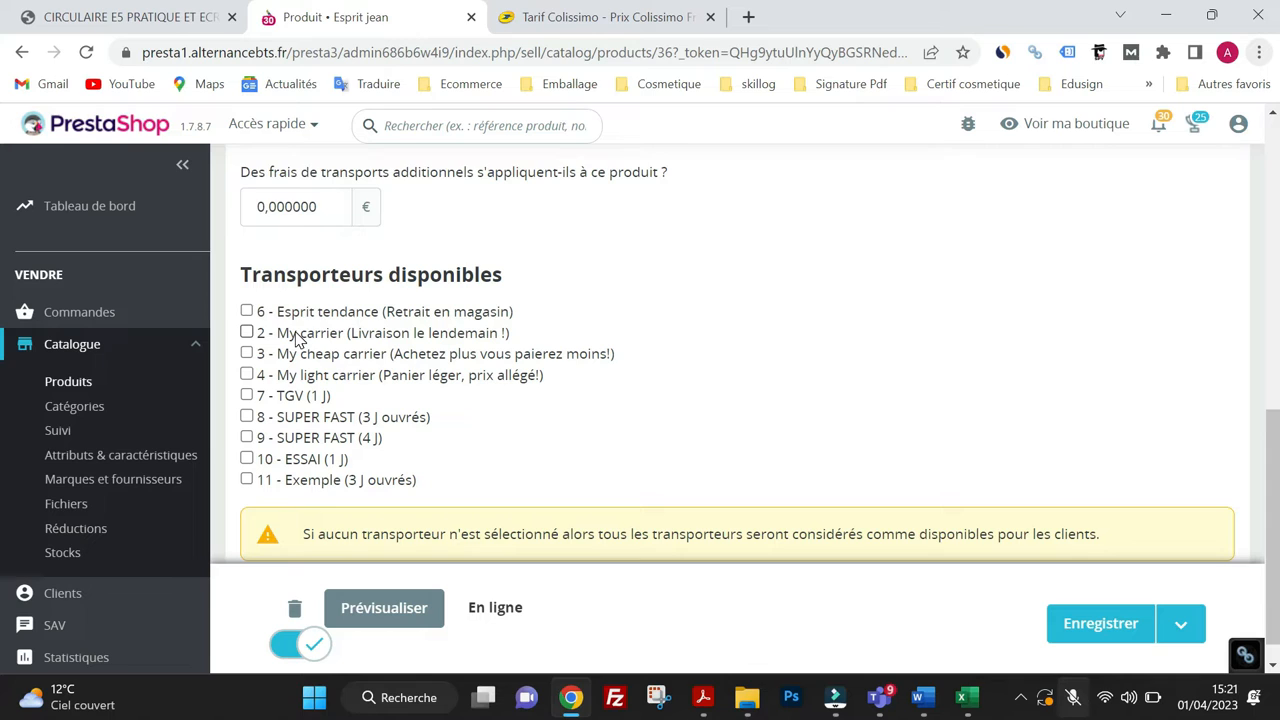
click(246, 311)
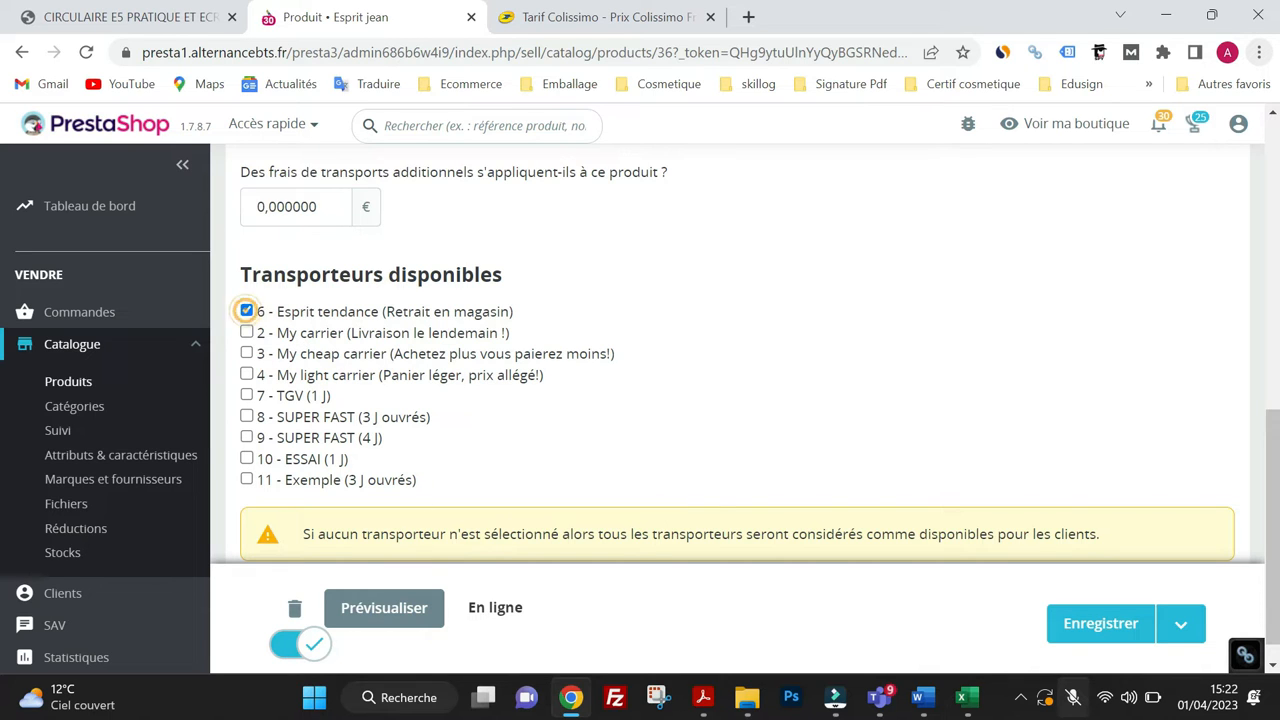
click(1127, 632)
click(246, 311)
Open the shop's list of shipping carriers and start creating a new carrier
click(112, 360)
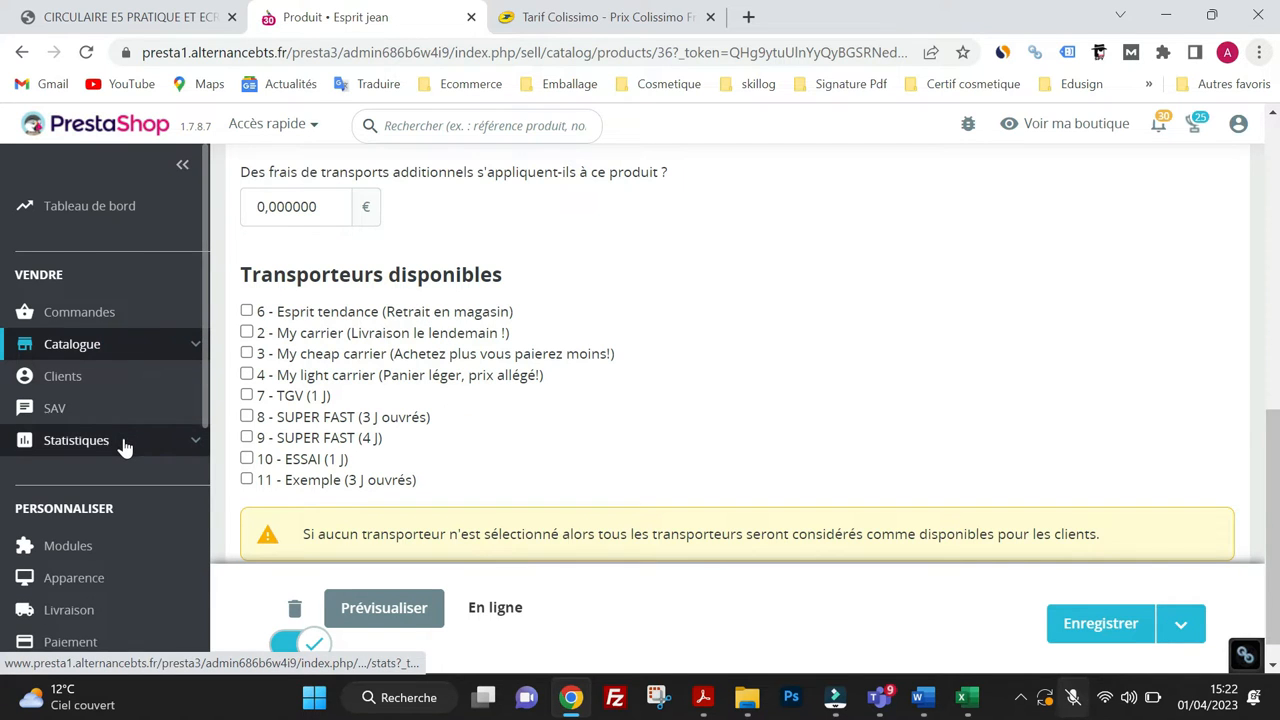
scroll(123, 449, down, 2)
click(128, 467)
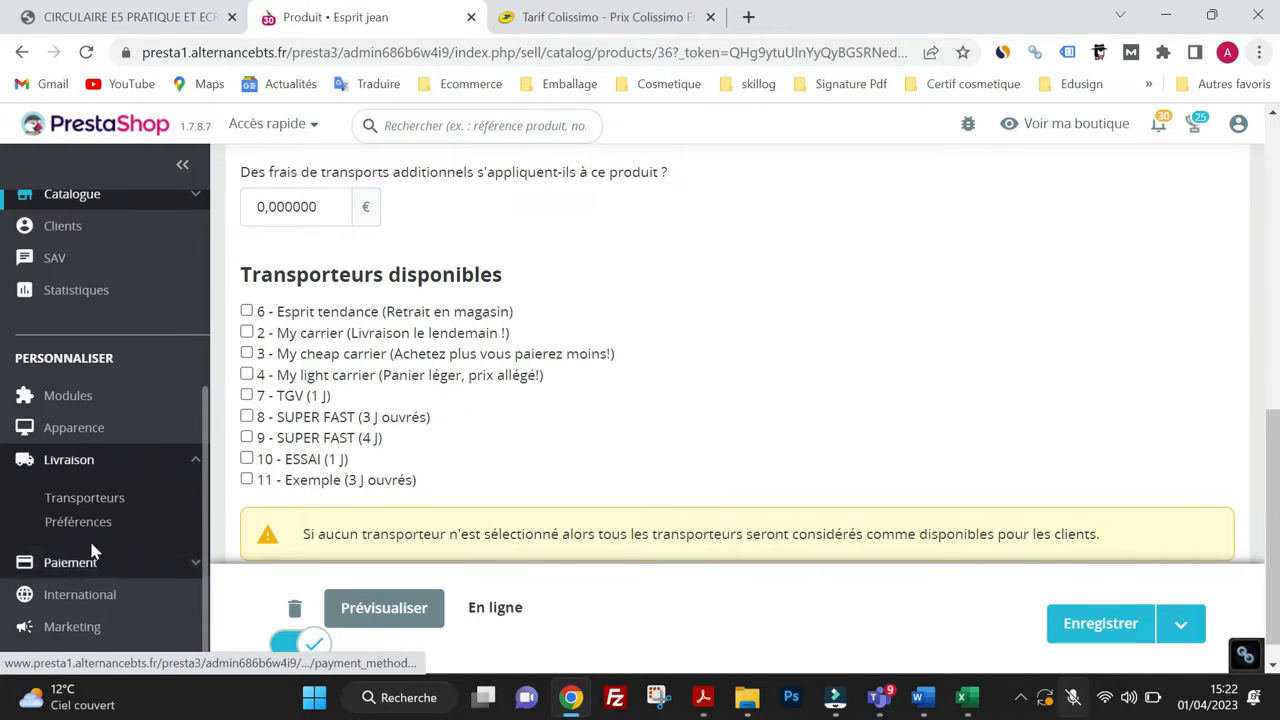
click(88, 505)
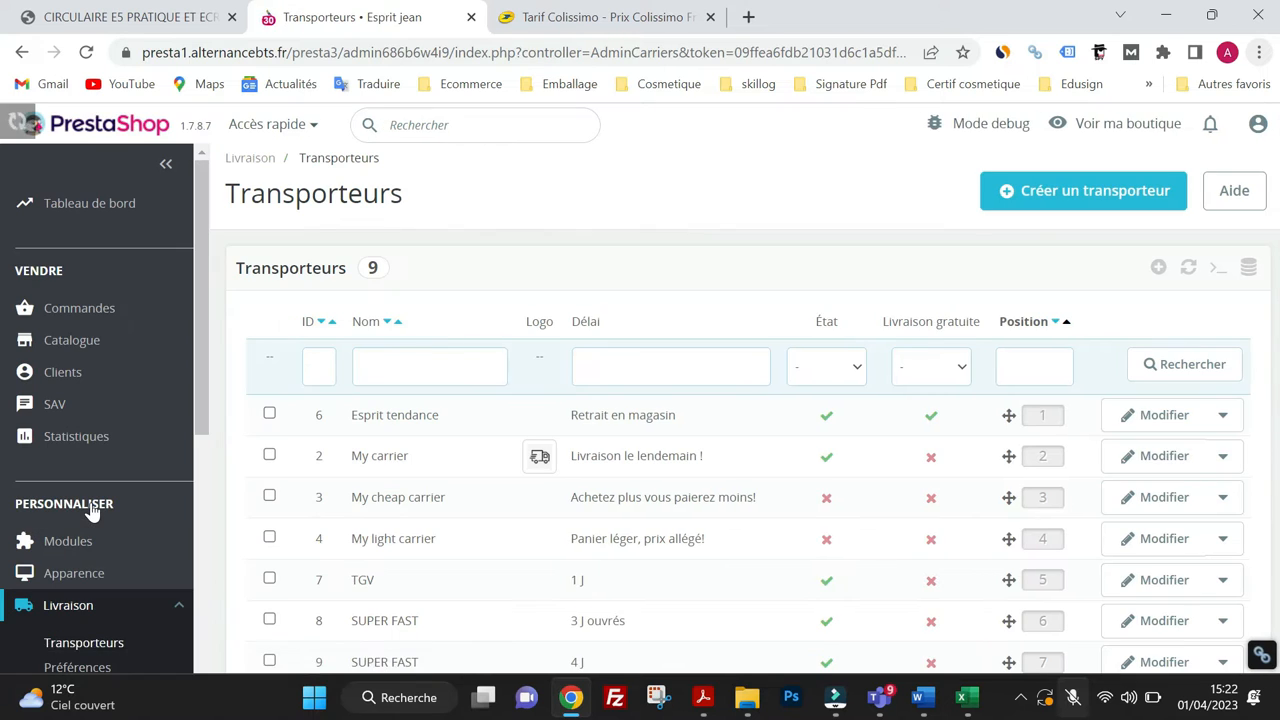
click(1035, 207)
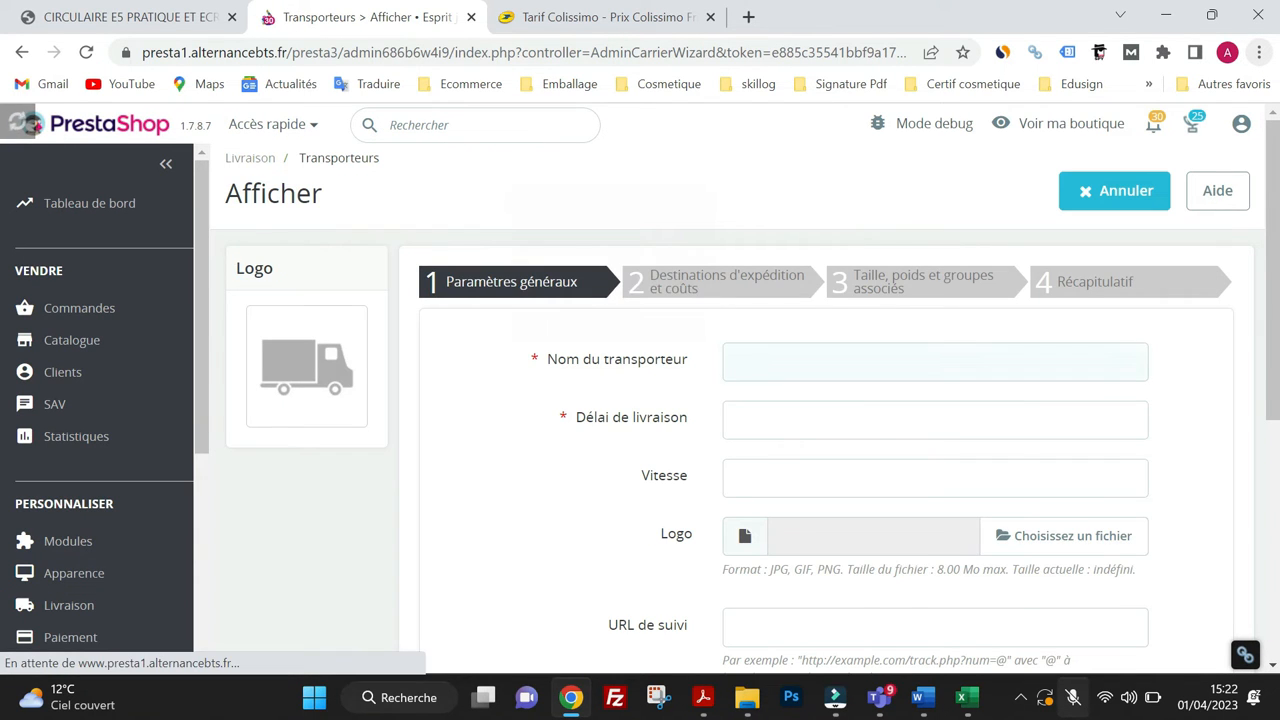
Name the new carrier La Poste with a delivery time of 3 à 4 J, leaving the speed grade blank
click(737, 361)
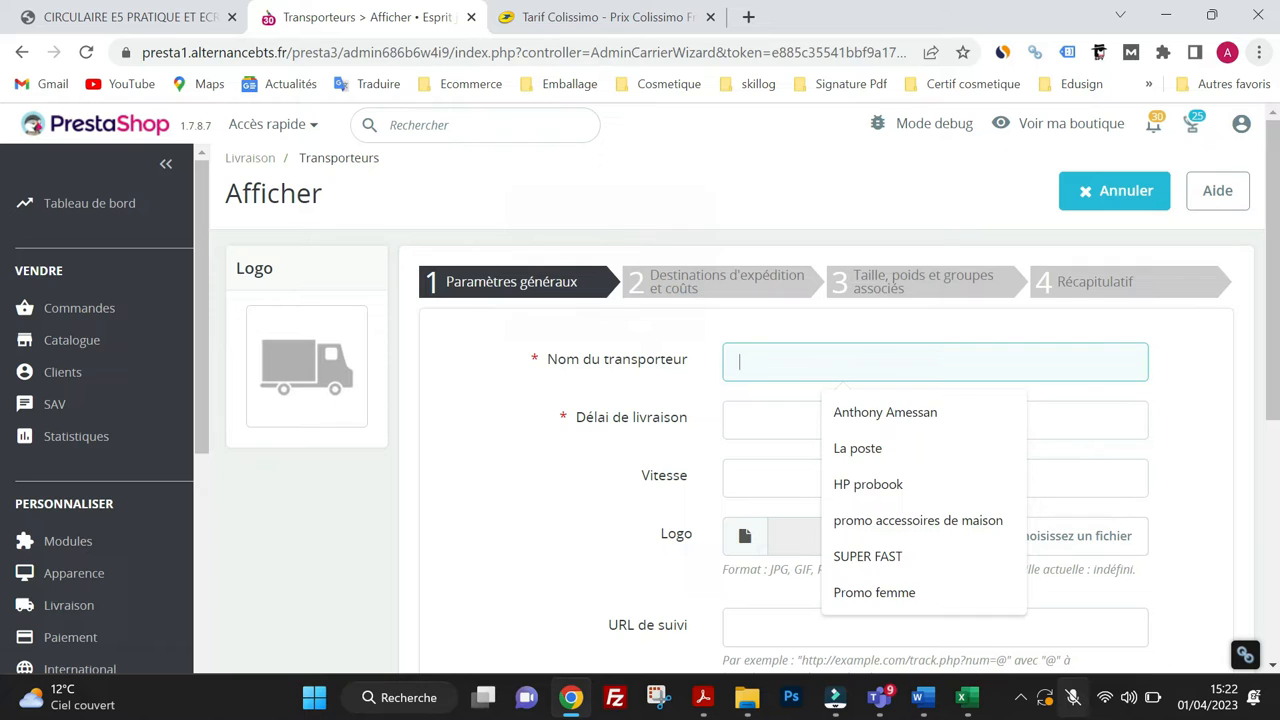
text(La Poste)
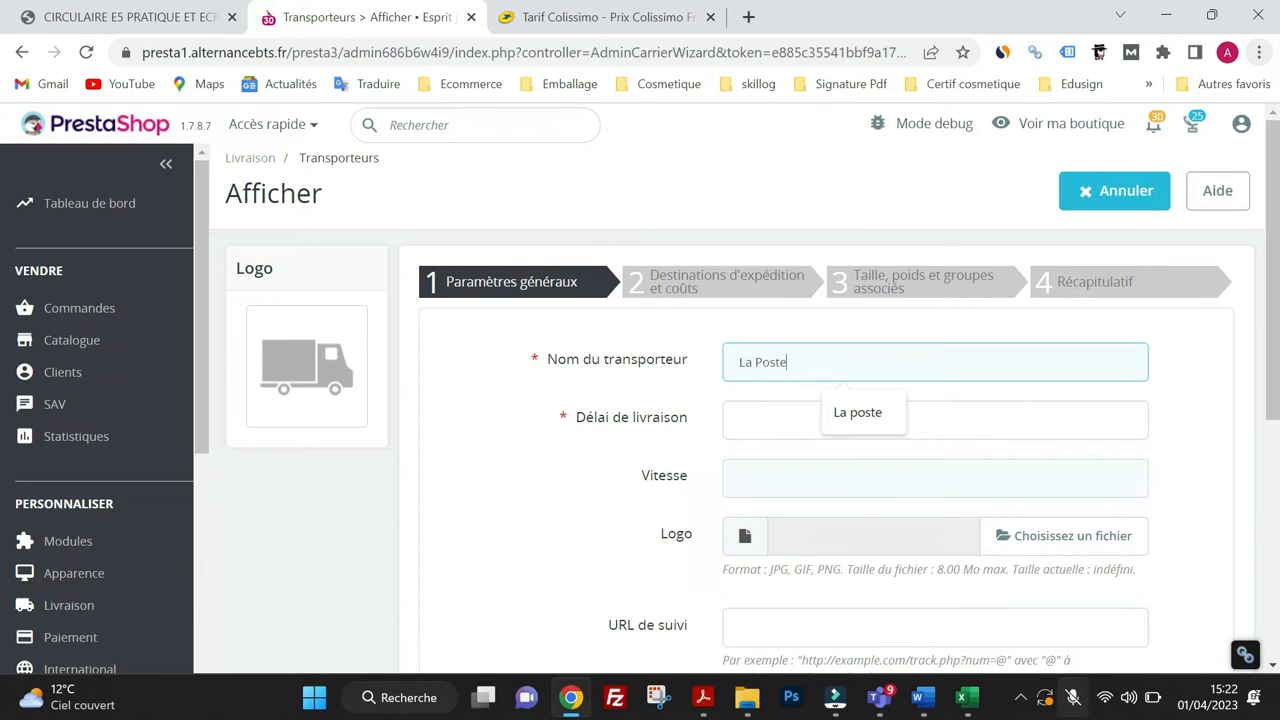
click(770, 420)
text(3 a)
key(BackSpace)
text(à )
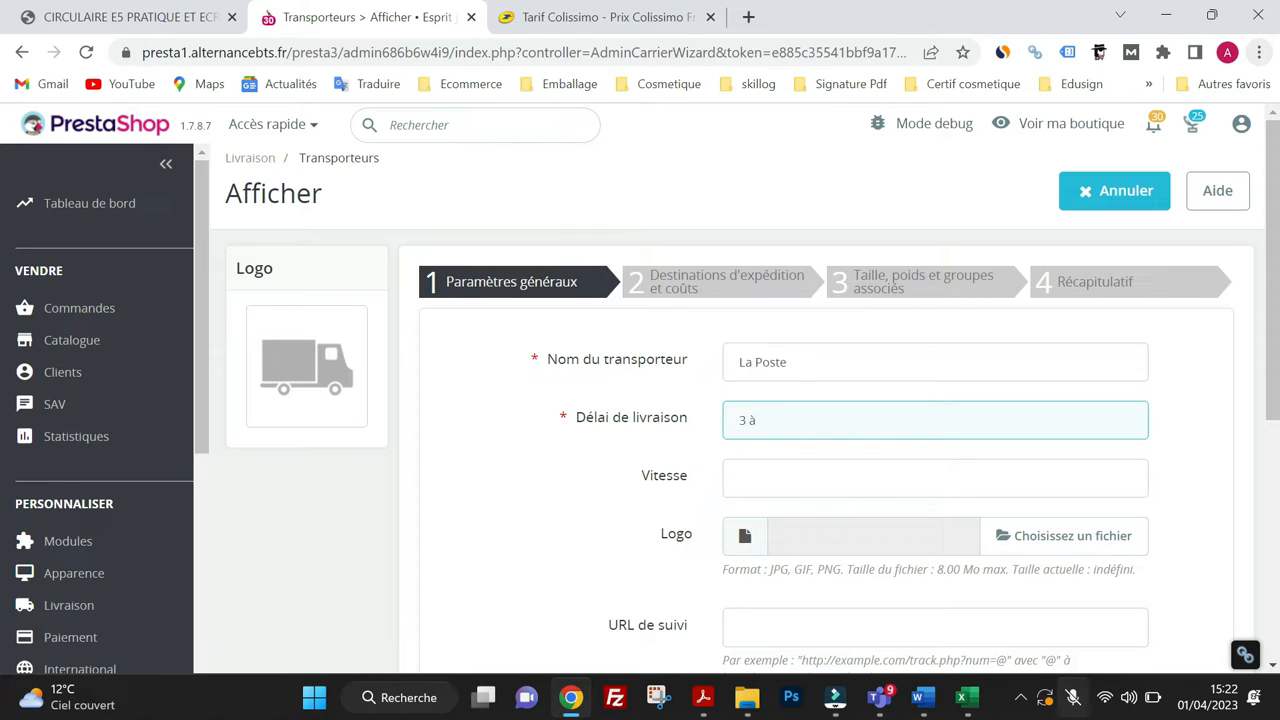
text(4 J)
click(745, 477)
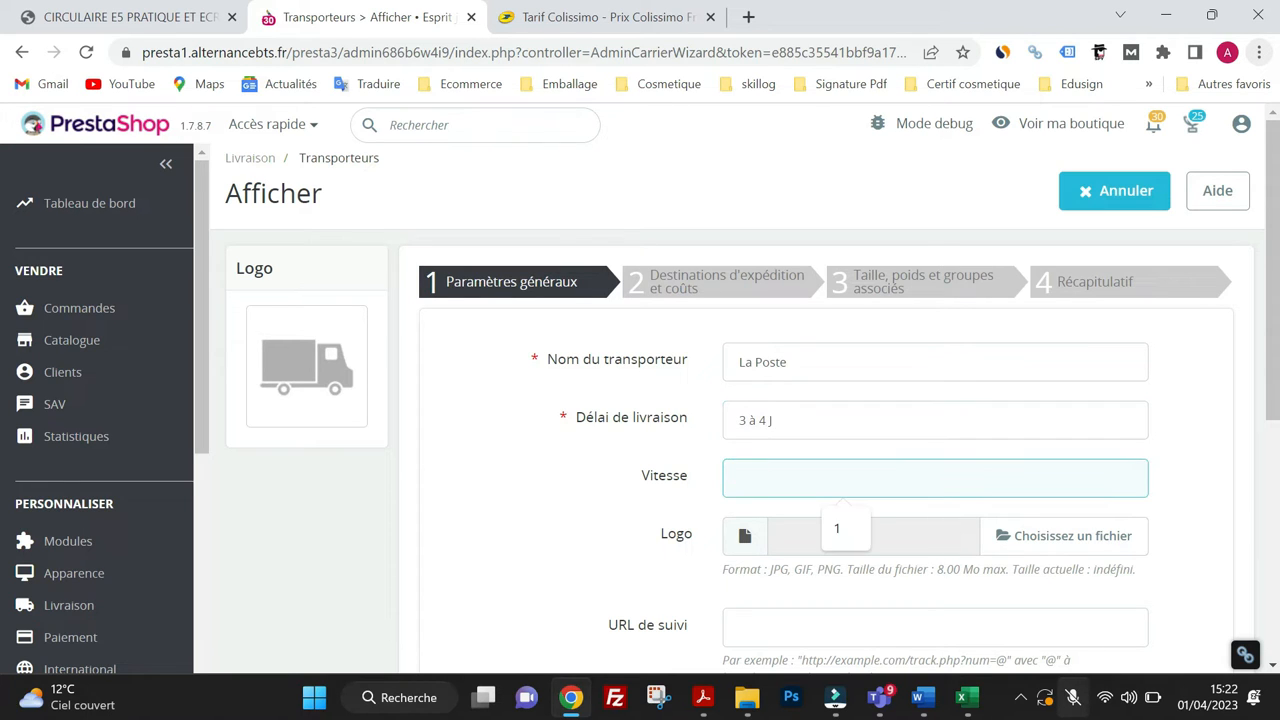
click(716, 508)
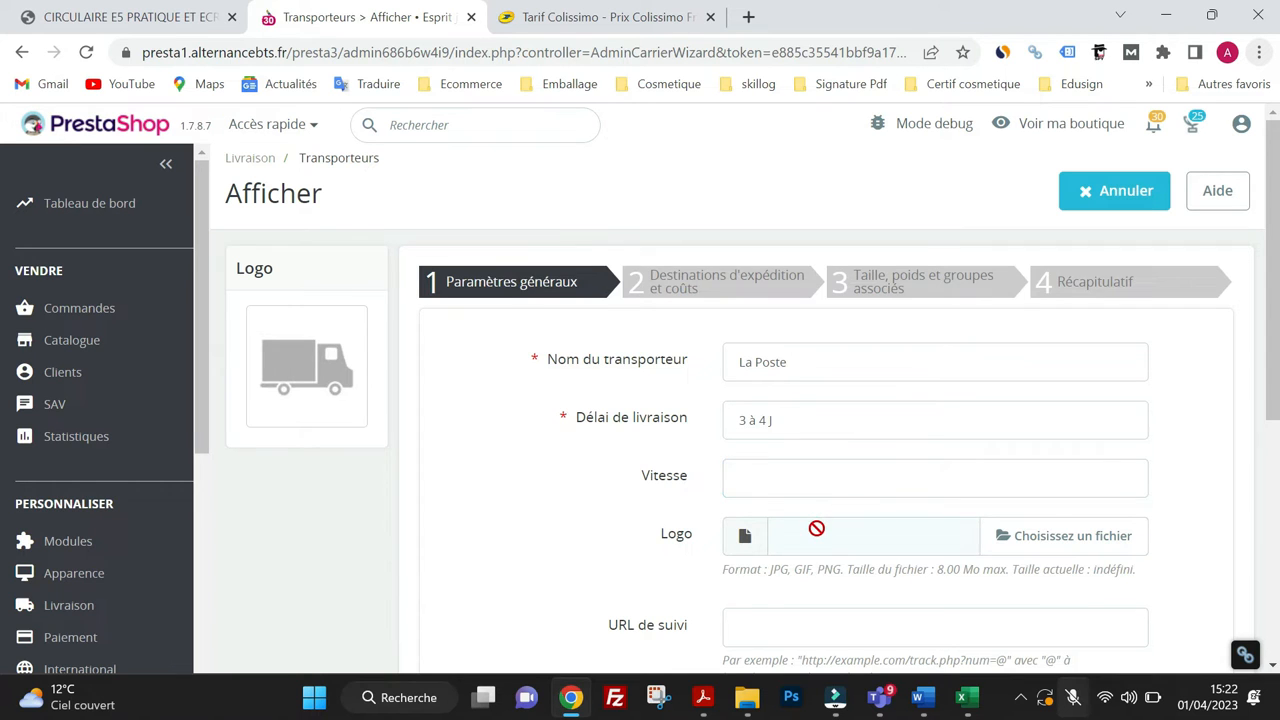
scroll(816, 528, down, 1)
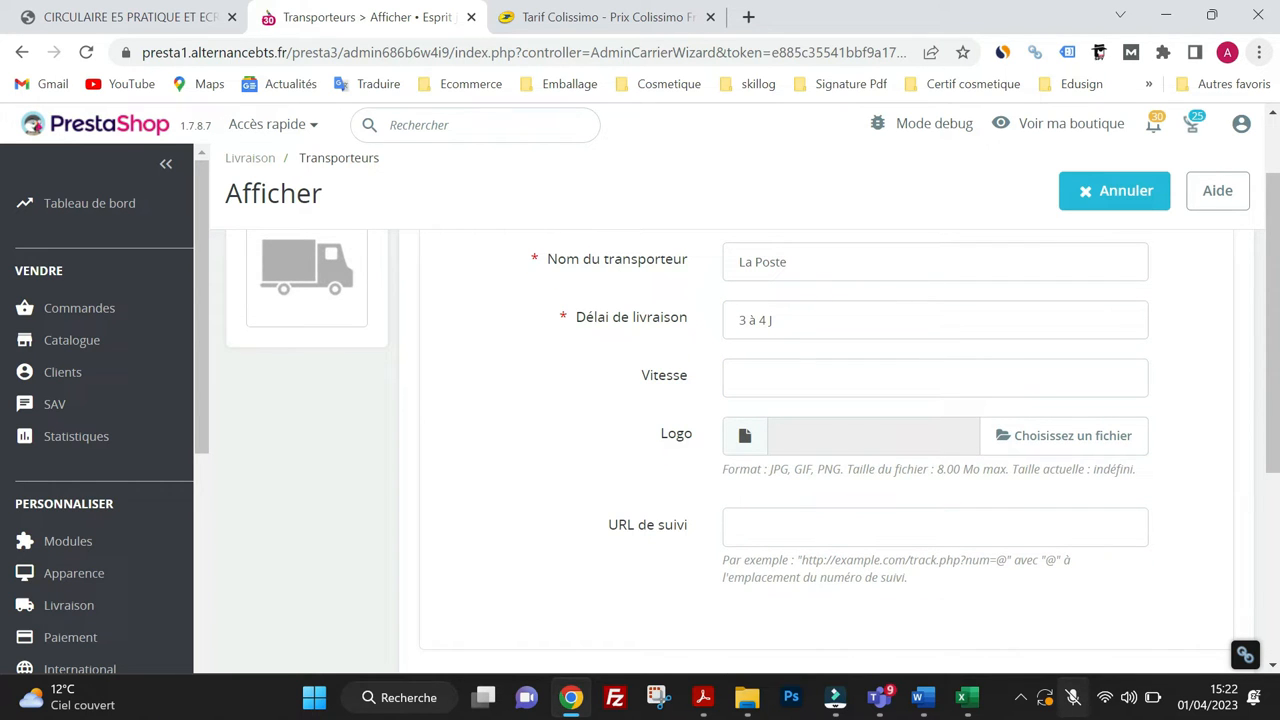
click(1030, 437)
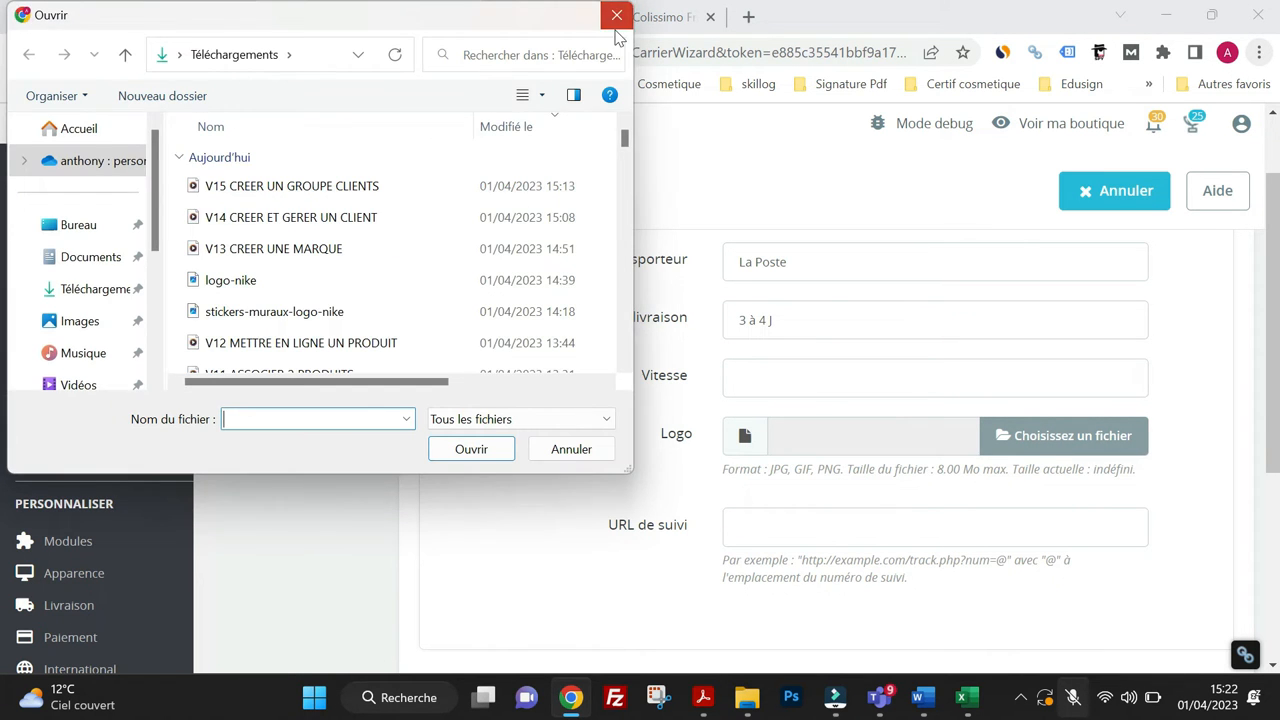
key(Escape)
Leave the tracking URL blank and continue to the carrier's shipping destinations and costs
click(740, 527)
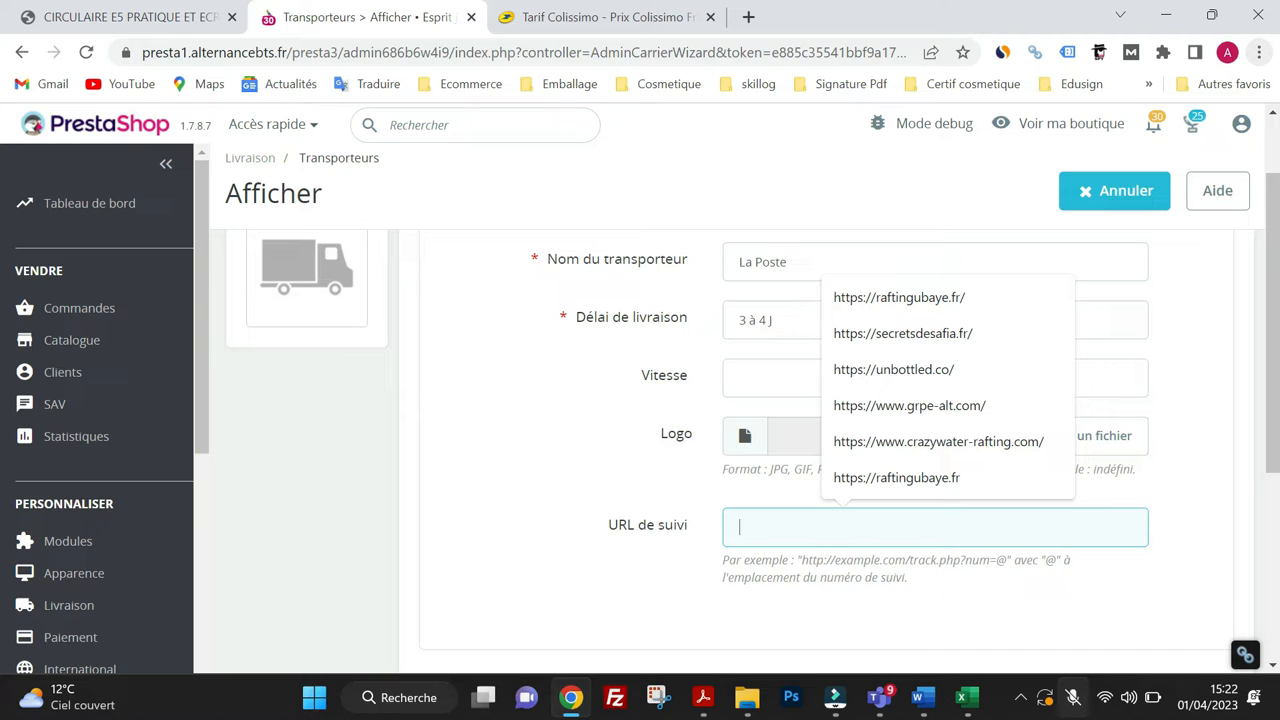
scroll(742, 520, down, 4)
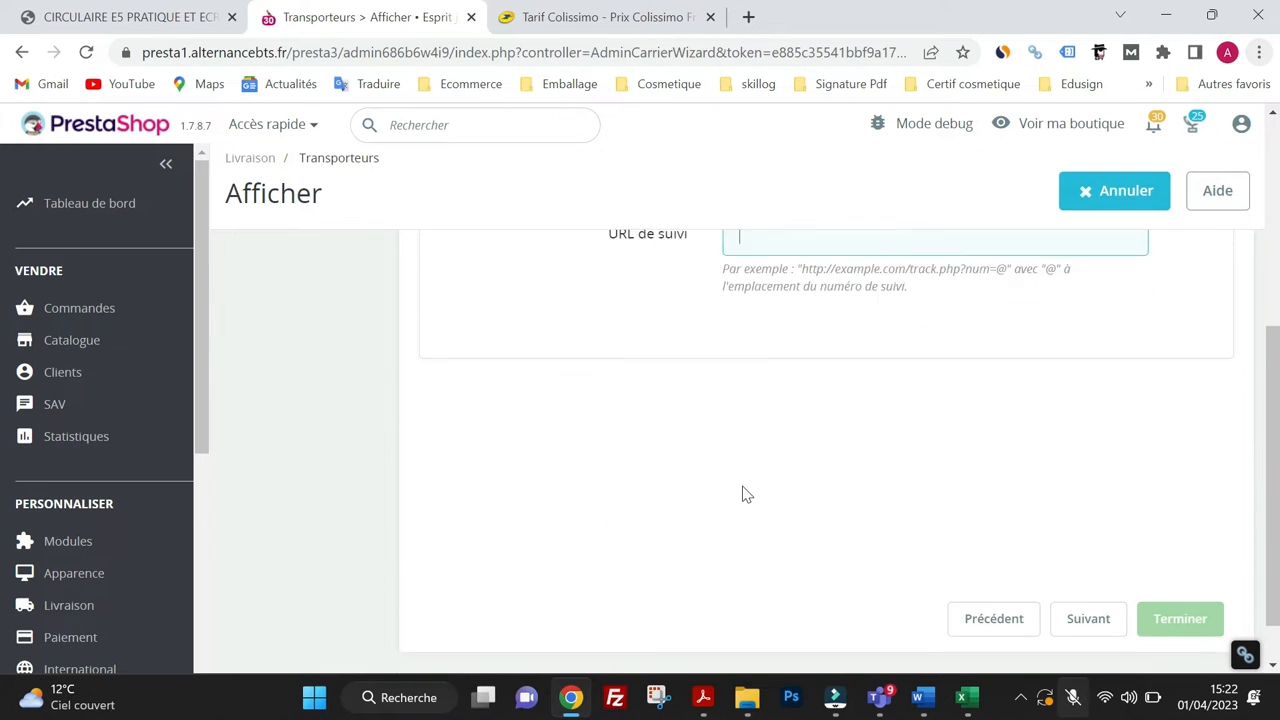
click(1085, 574)
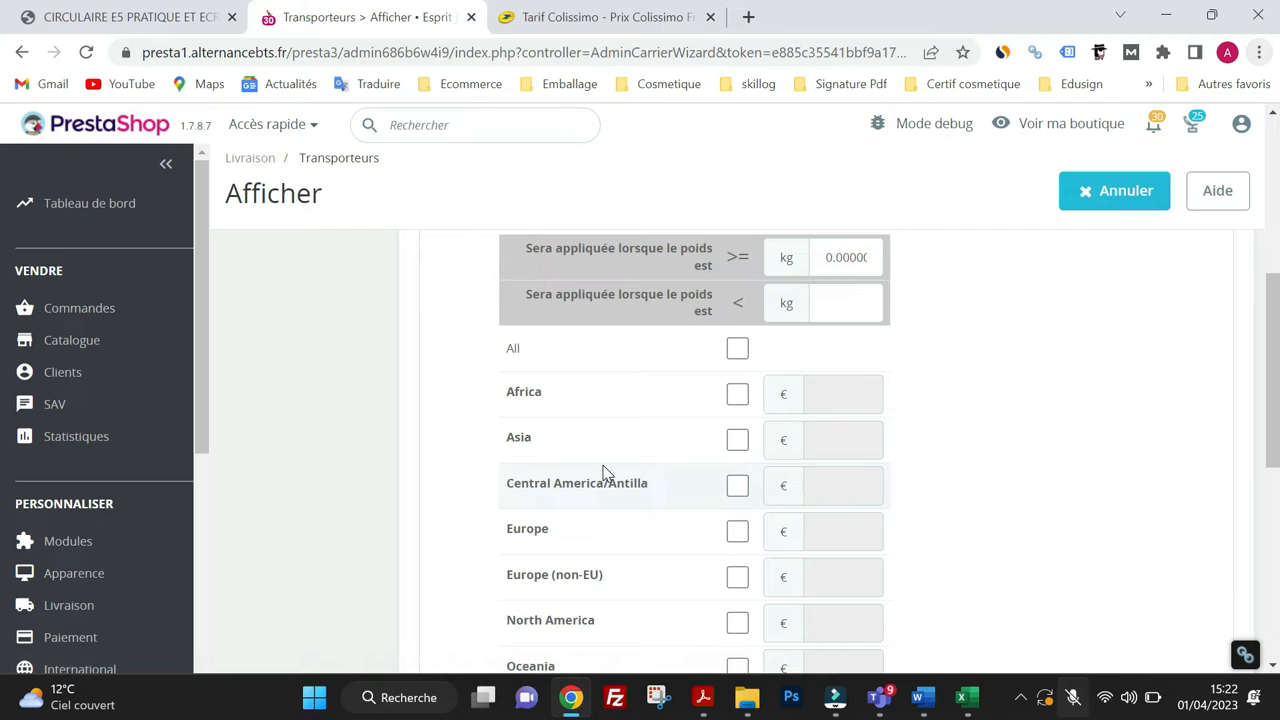
Enable adding handling costs for the carrier and keep free shipping off
scroll(603, 472, up, 5)
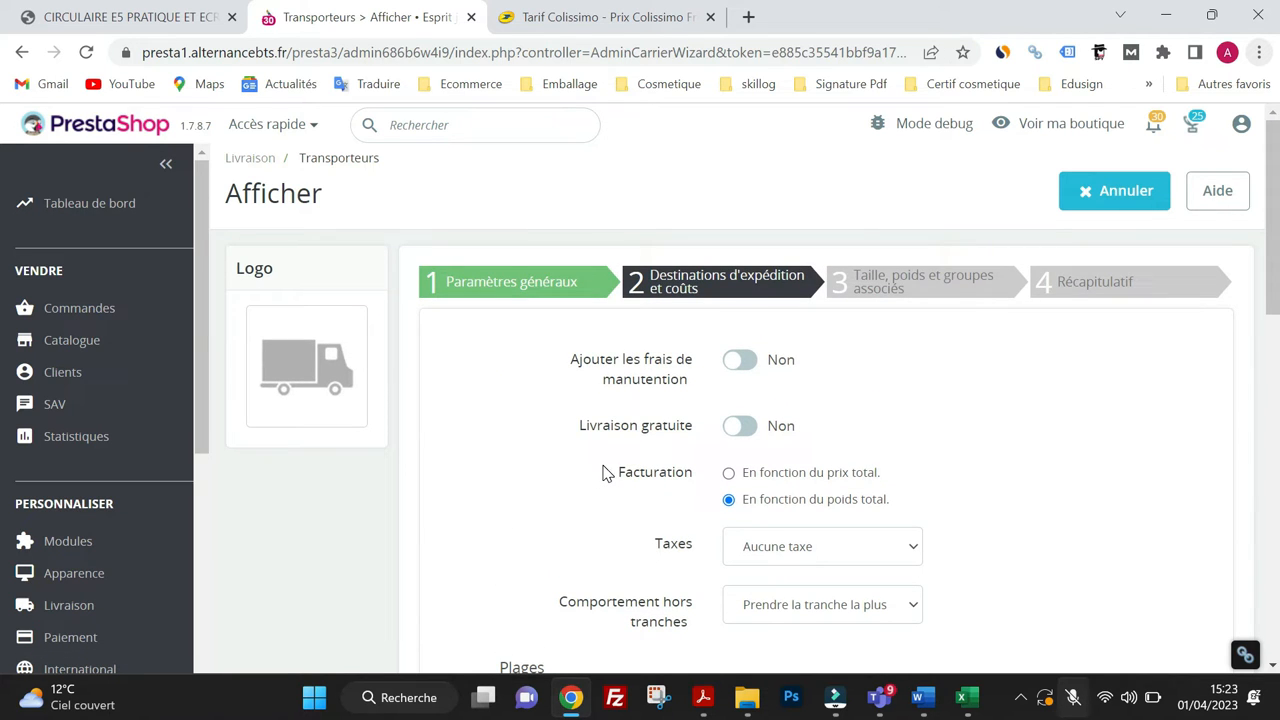
mouse_move(666, 380)
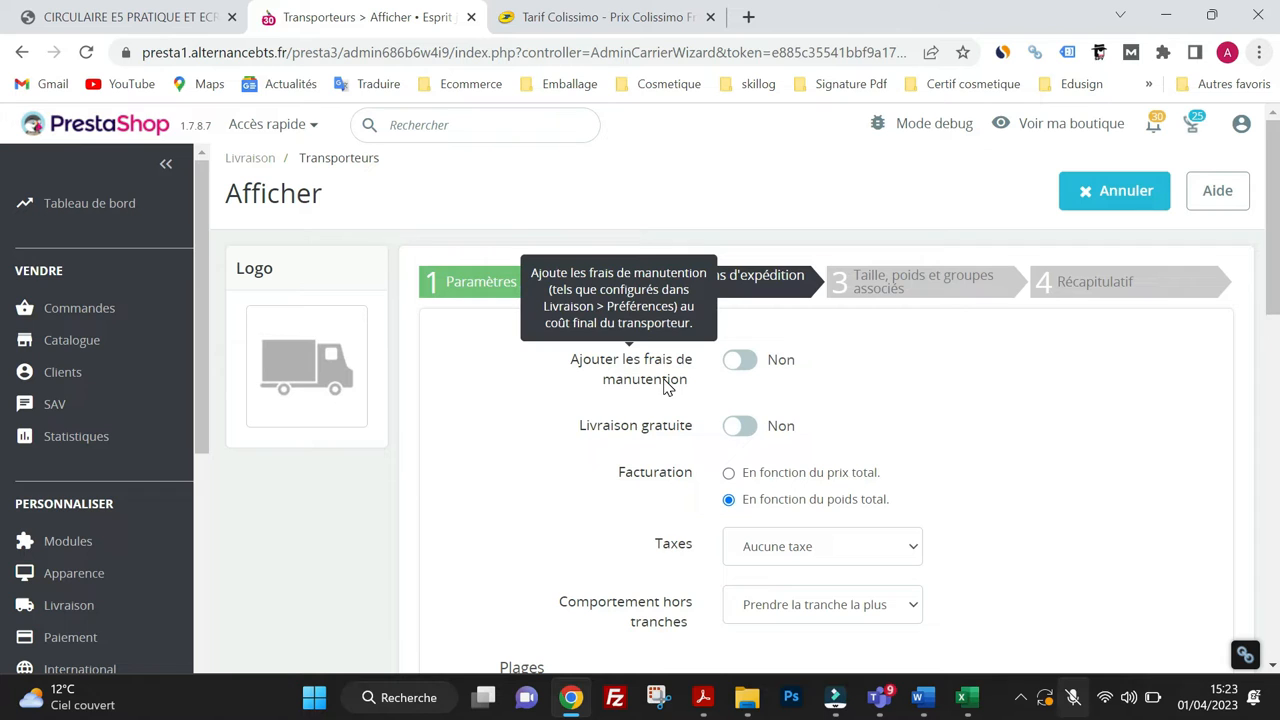
click(732, 372)
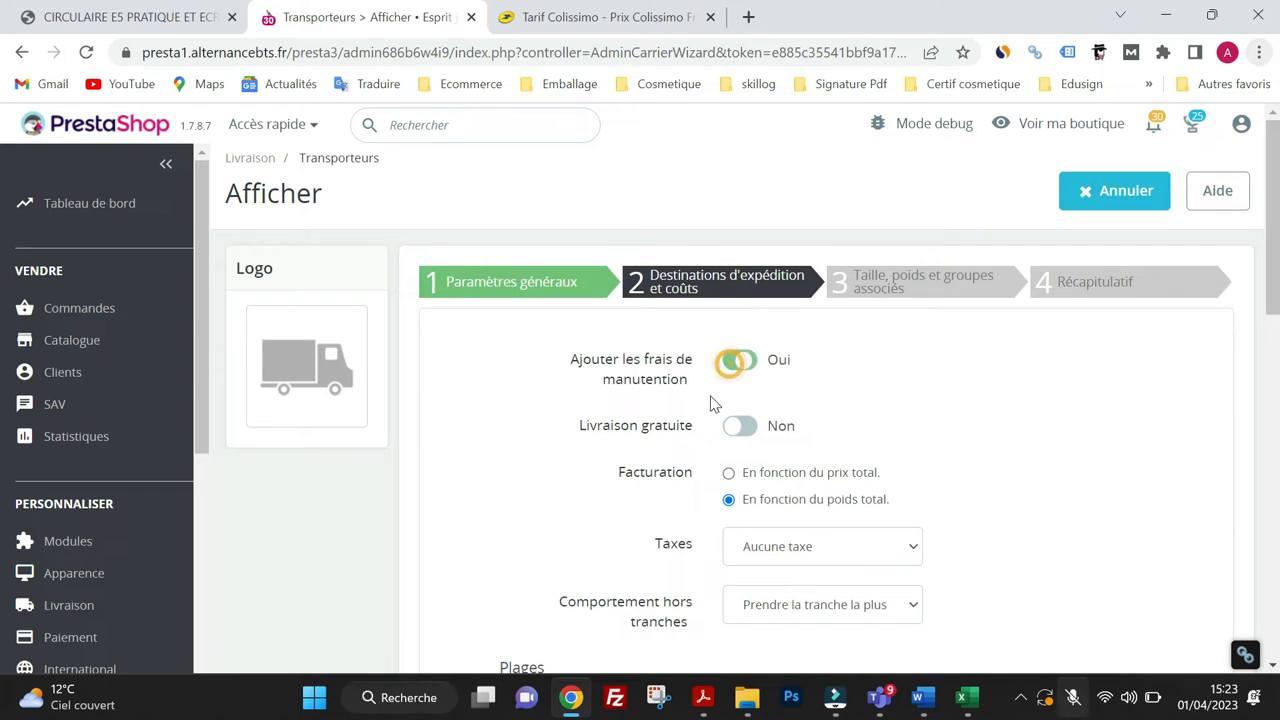
click(747, 372)
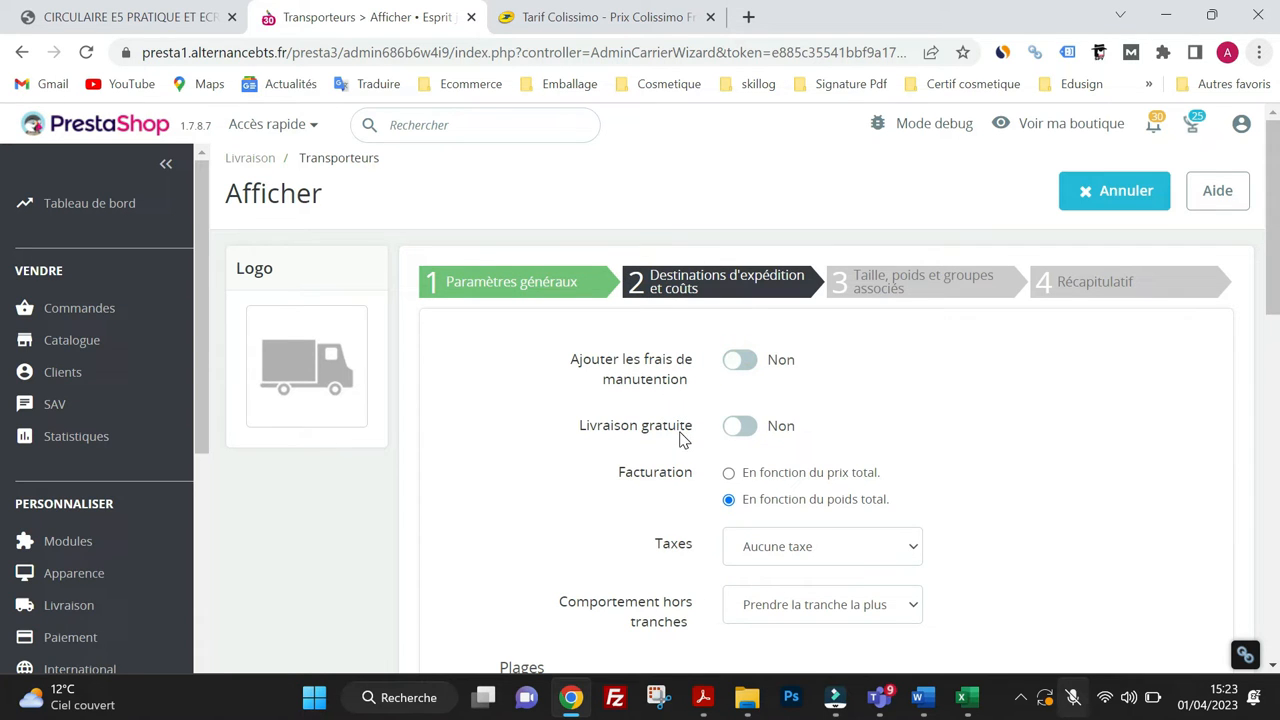
click(742, 440)
click(738, 430)
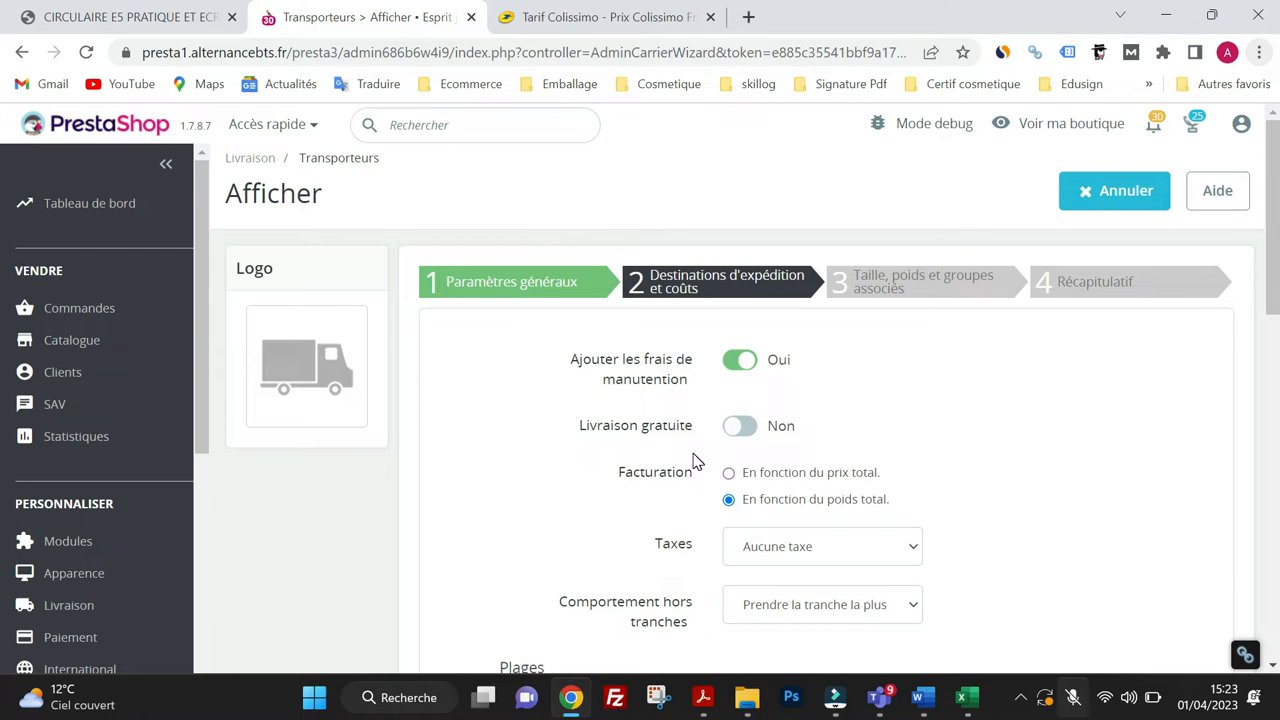
Keep the tax on Aucune taxe and the out-of-range behaviour on Prendre la tranche la plus grande
scroll(690, 460, down, 2)
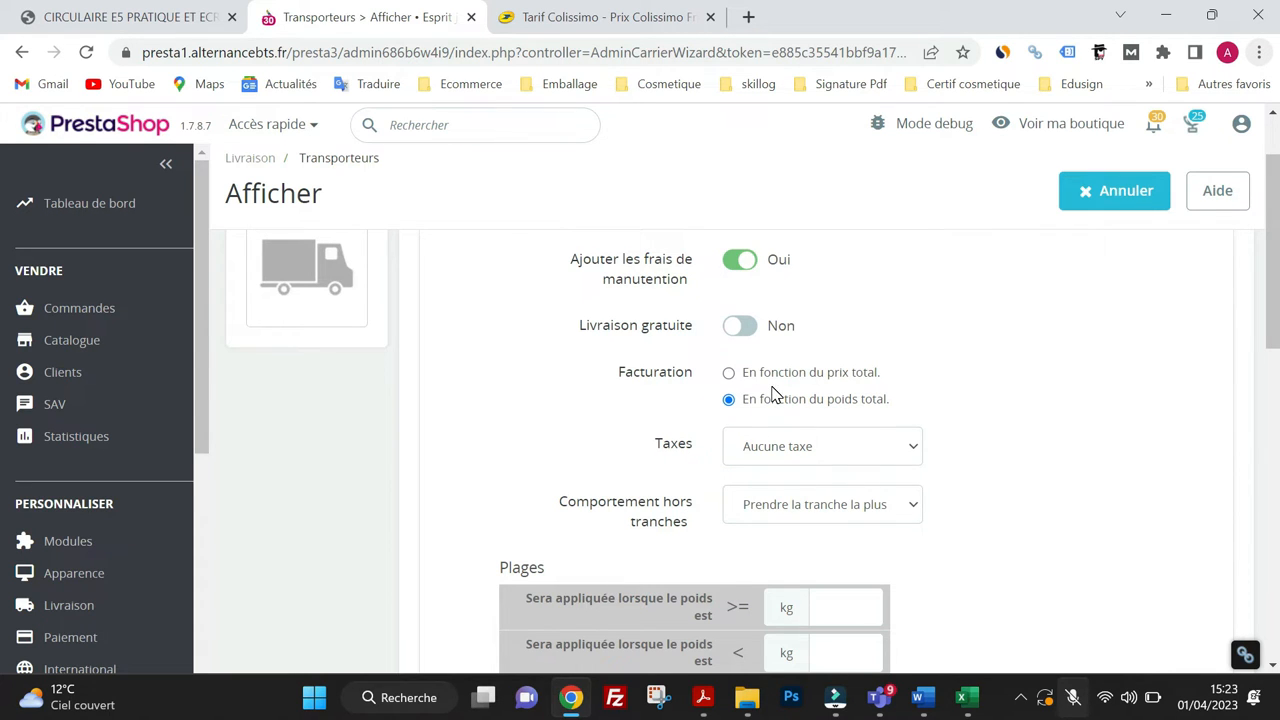
click(803, 446)
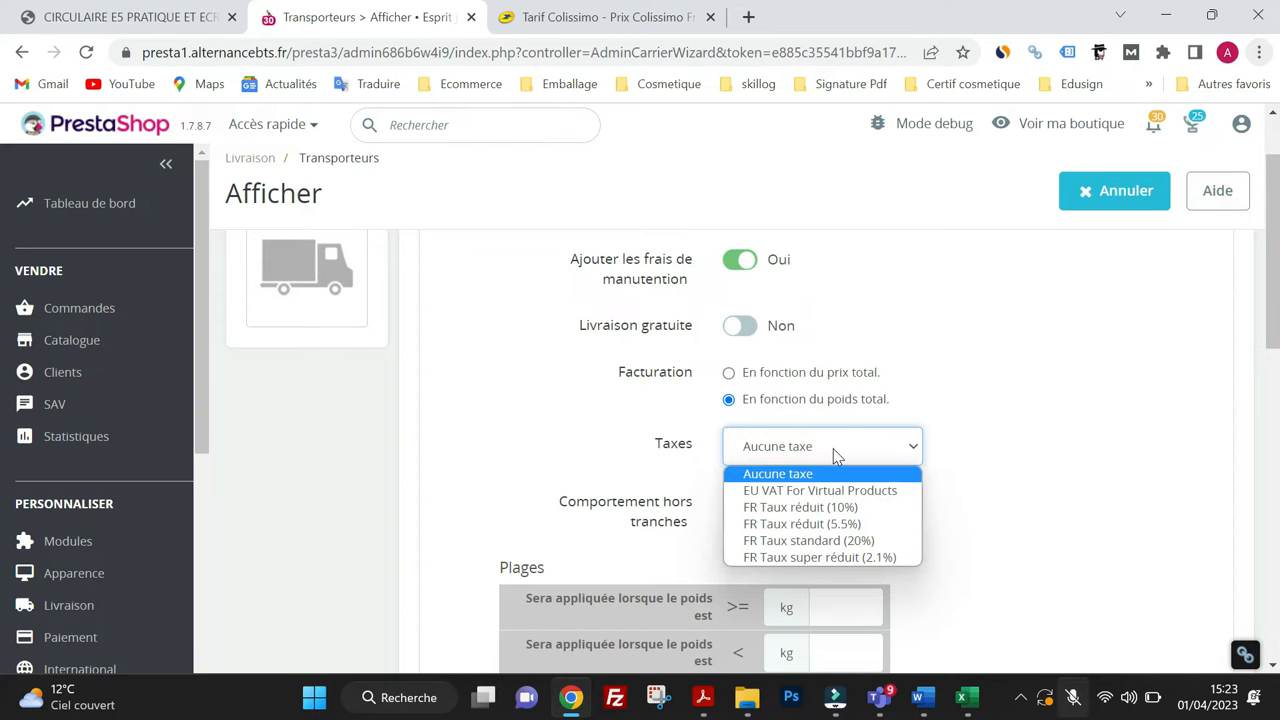
click(836, 456)
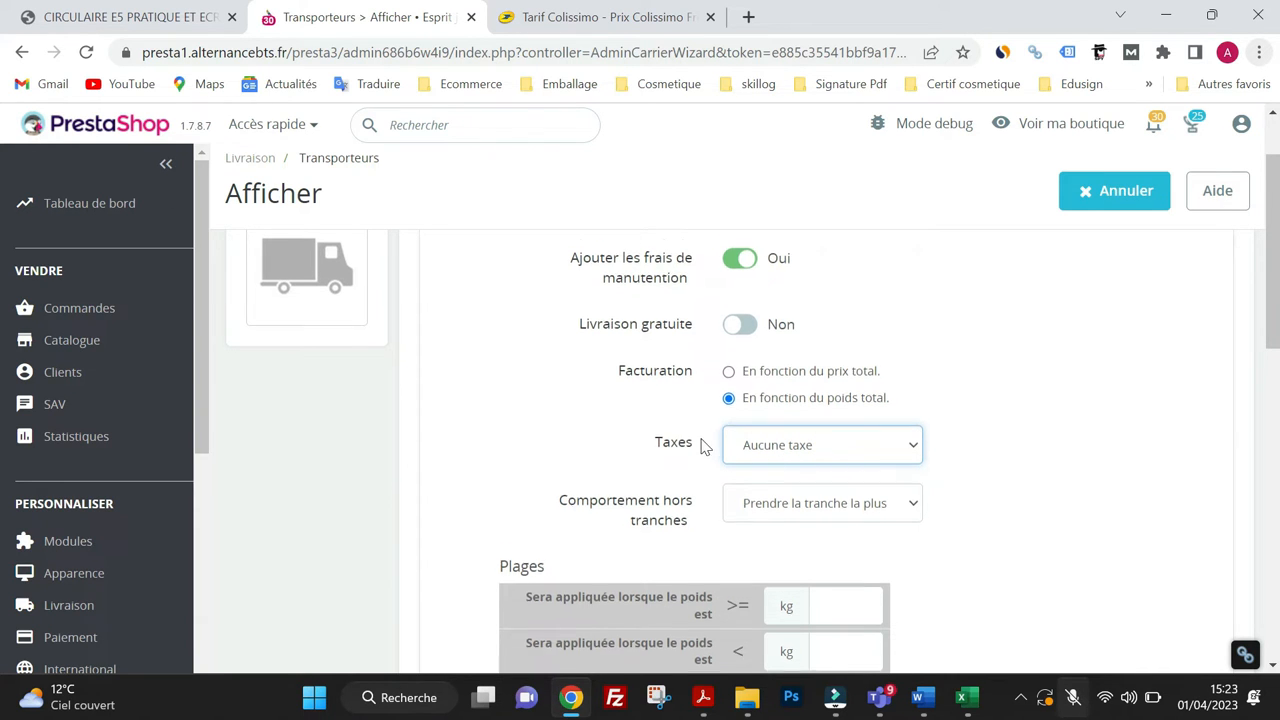
scroll(702, 450, down, 2)
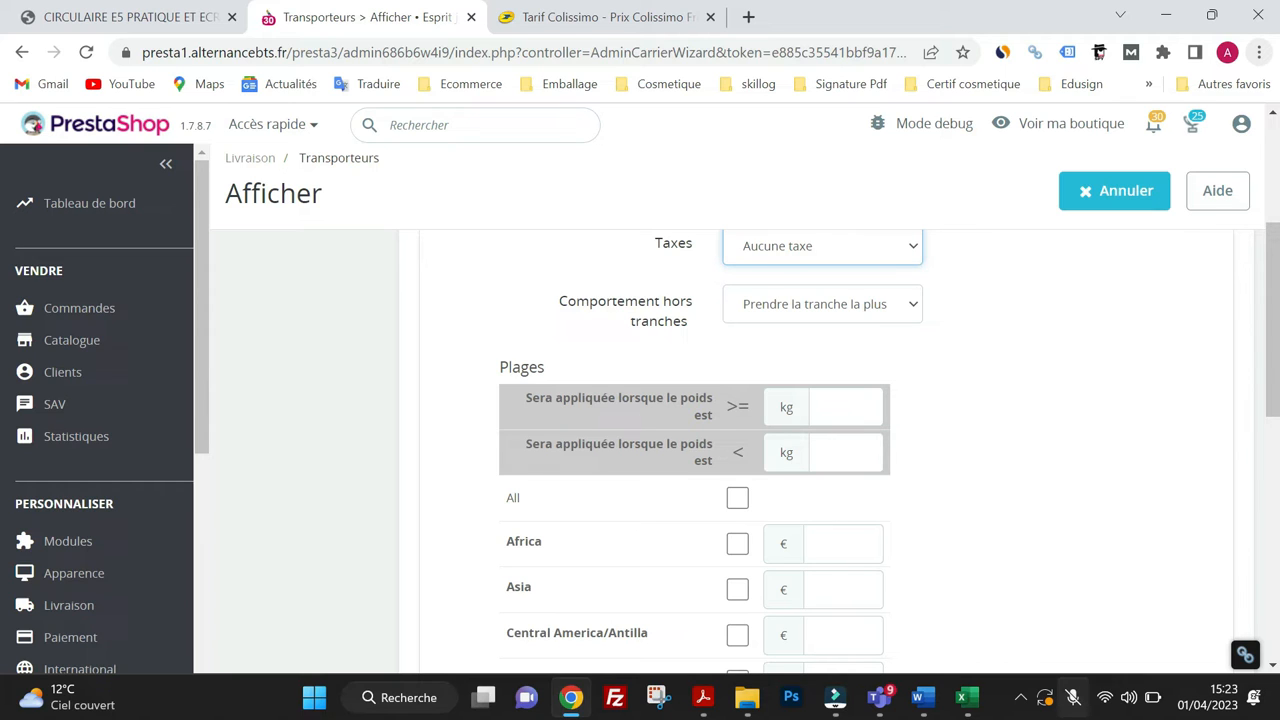
click(834, 302)
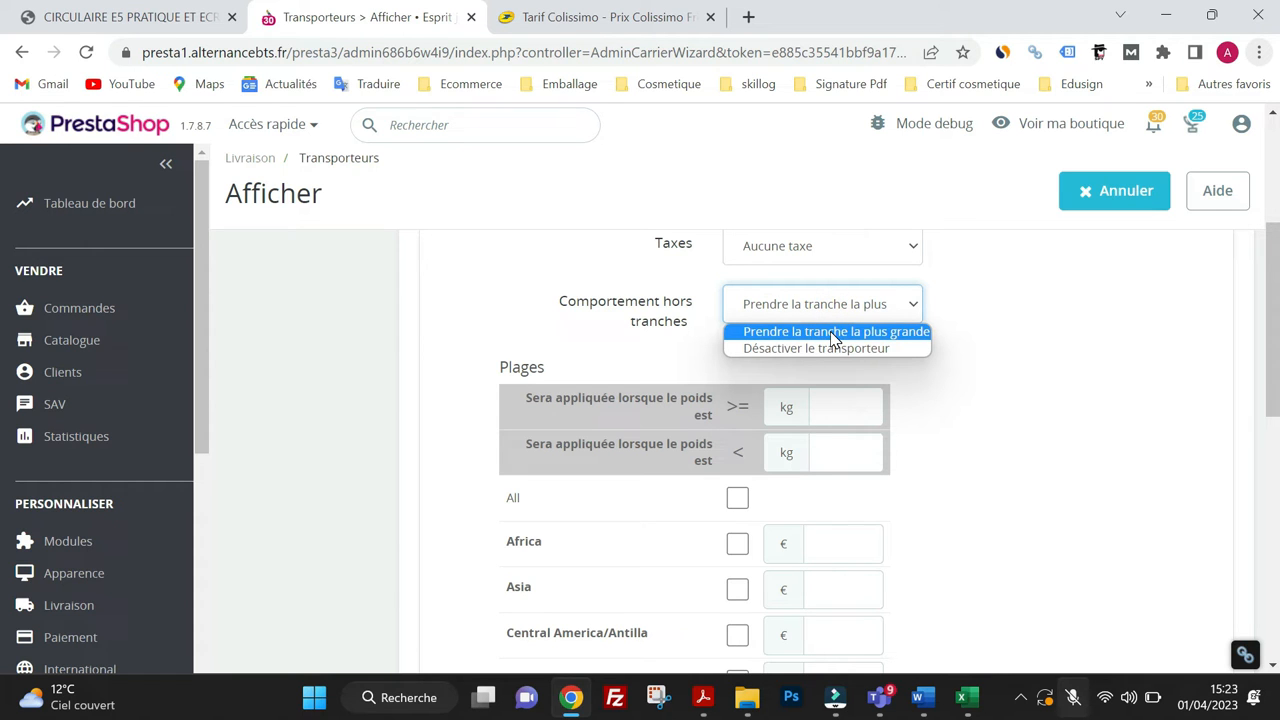
click(834, 332)
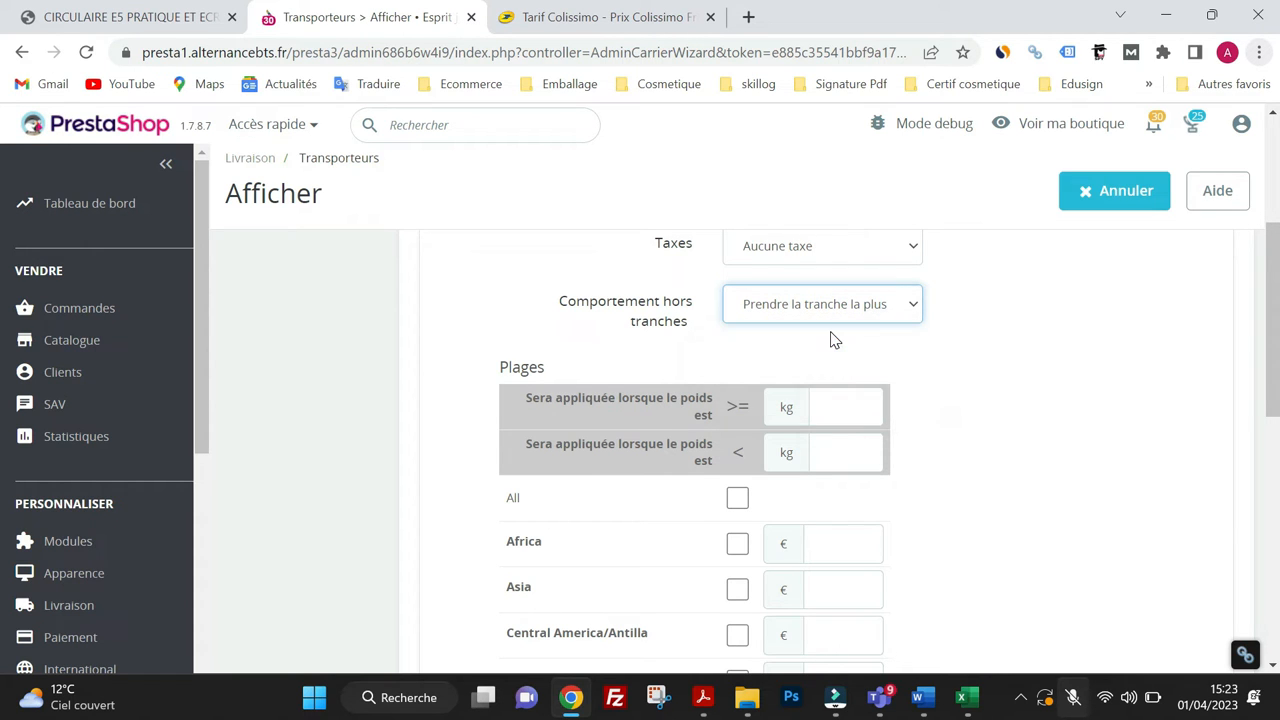
click(842, 313)
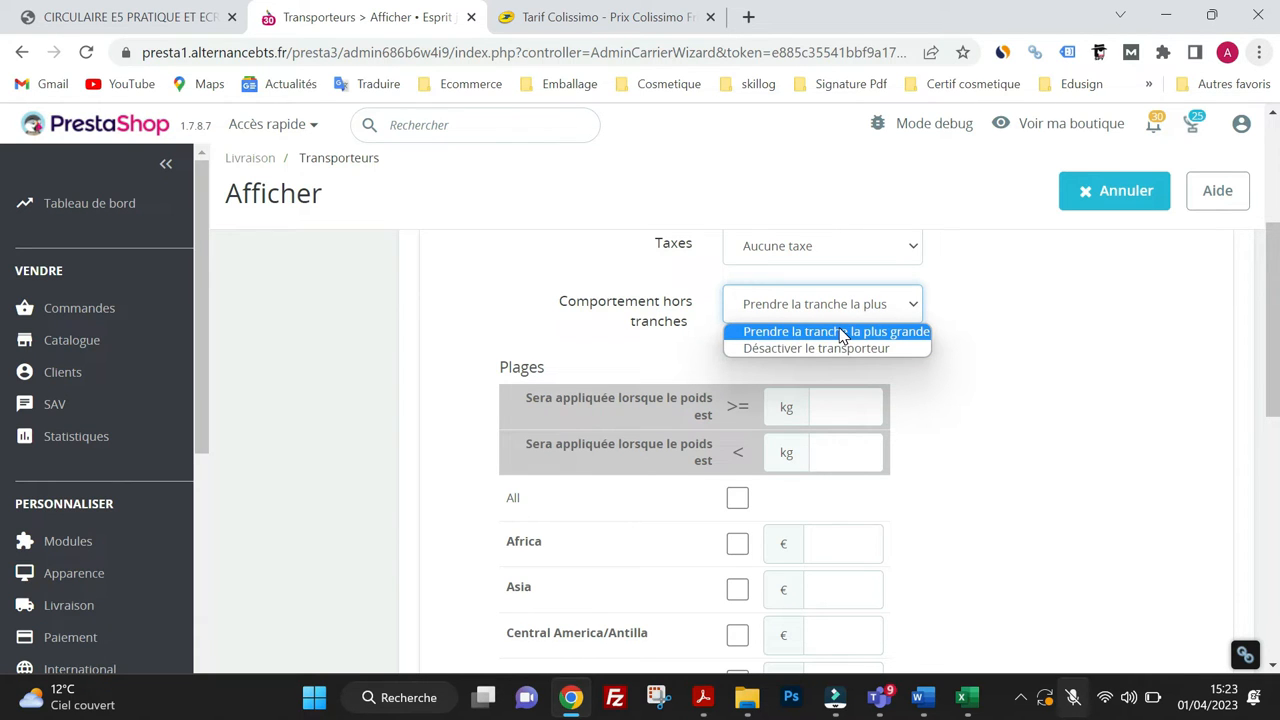
click(842, 335)
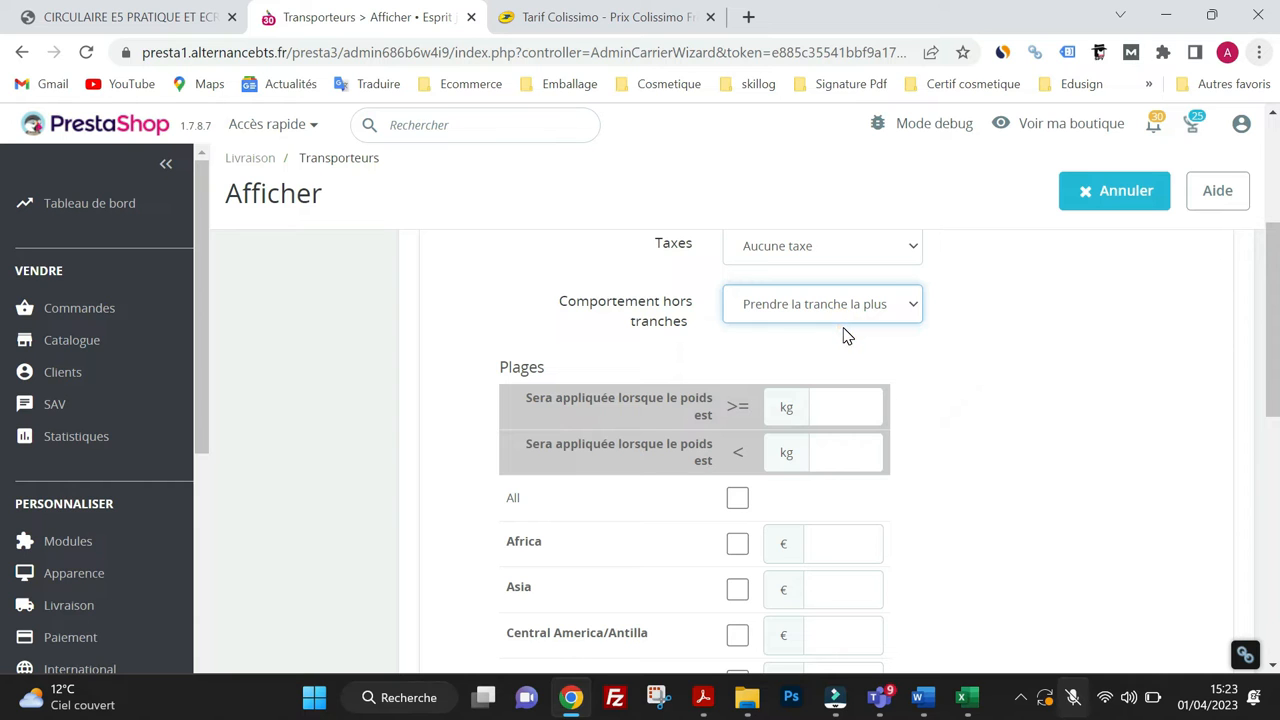
Enable Europe as a delivery zone and consult the Colissimo home-delivery rates on the La Poste website
scroll(754, 375, down, 2)
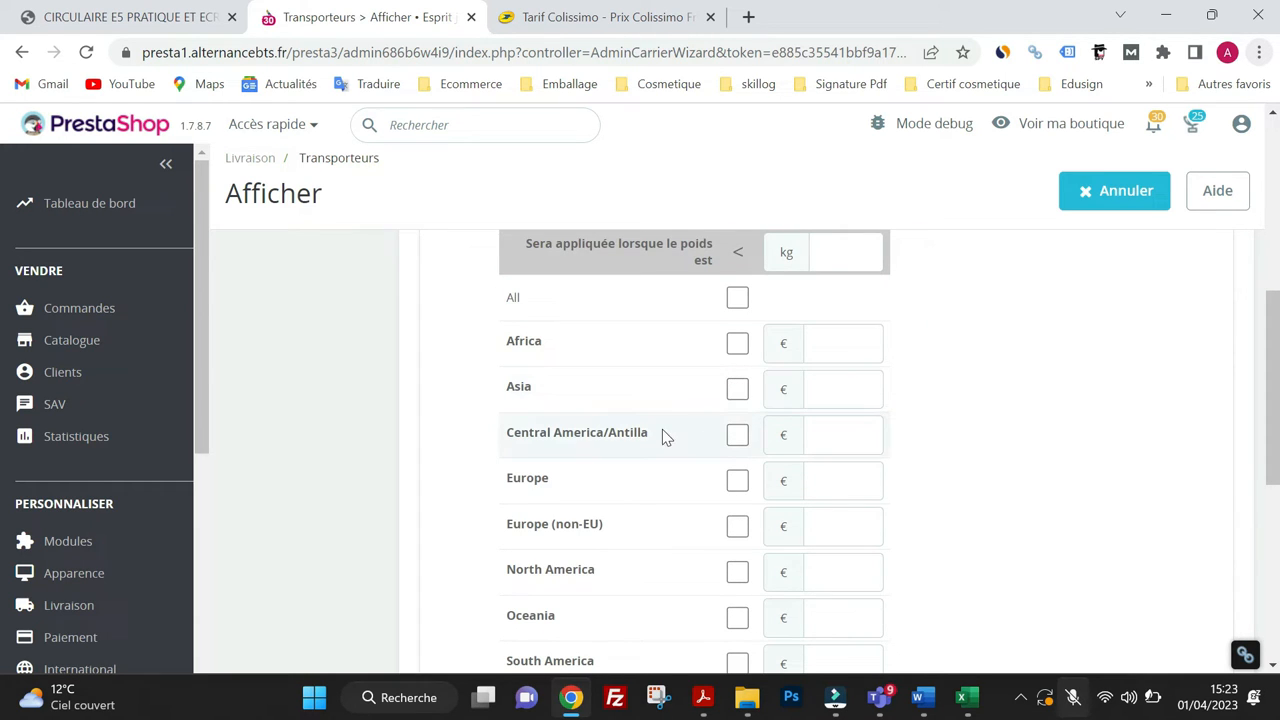
click(738, 484)
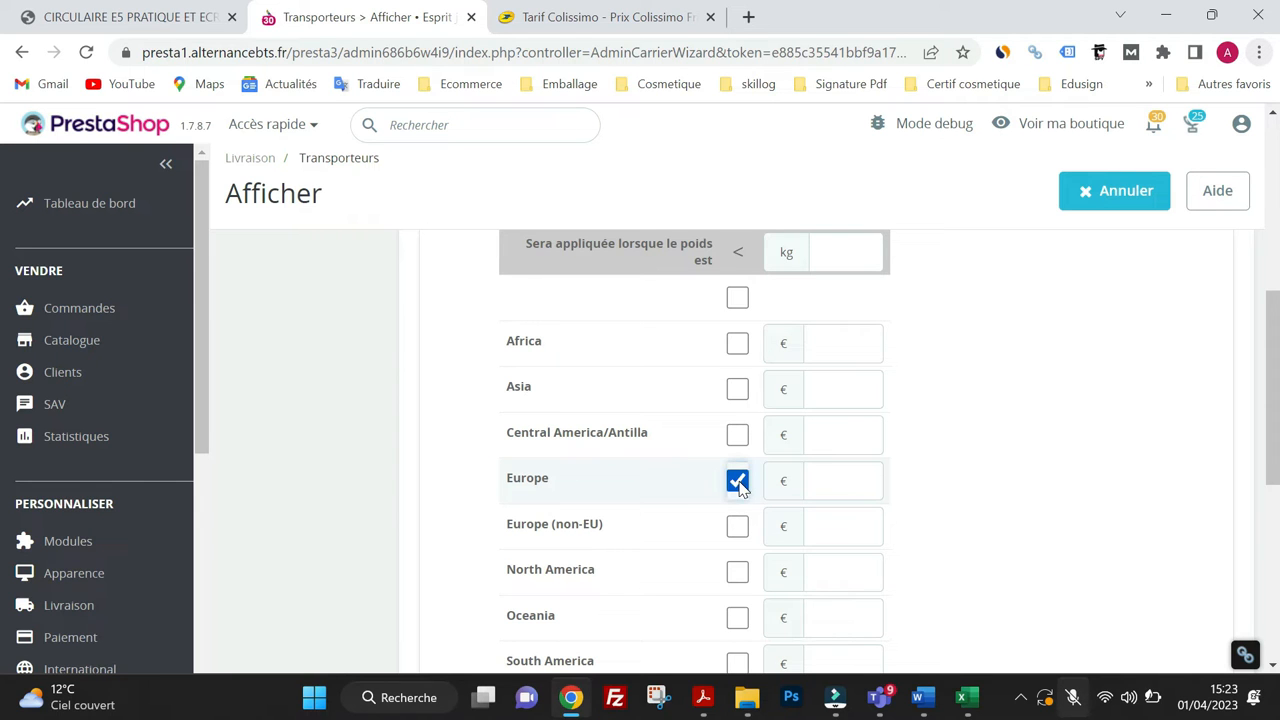
click(620, 12)
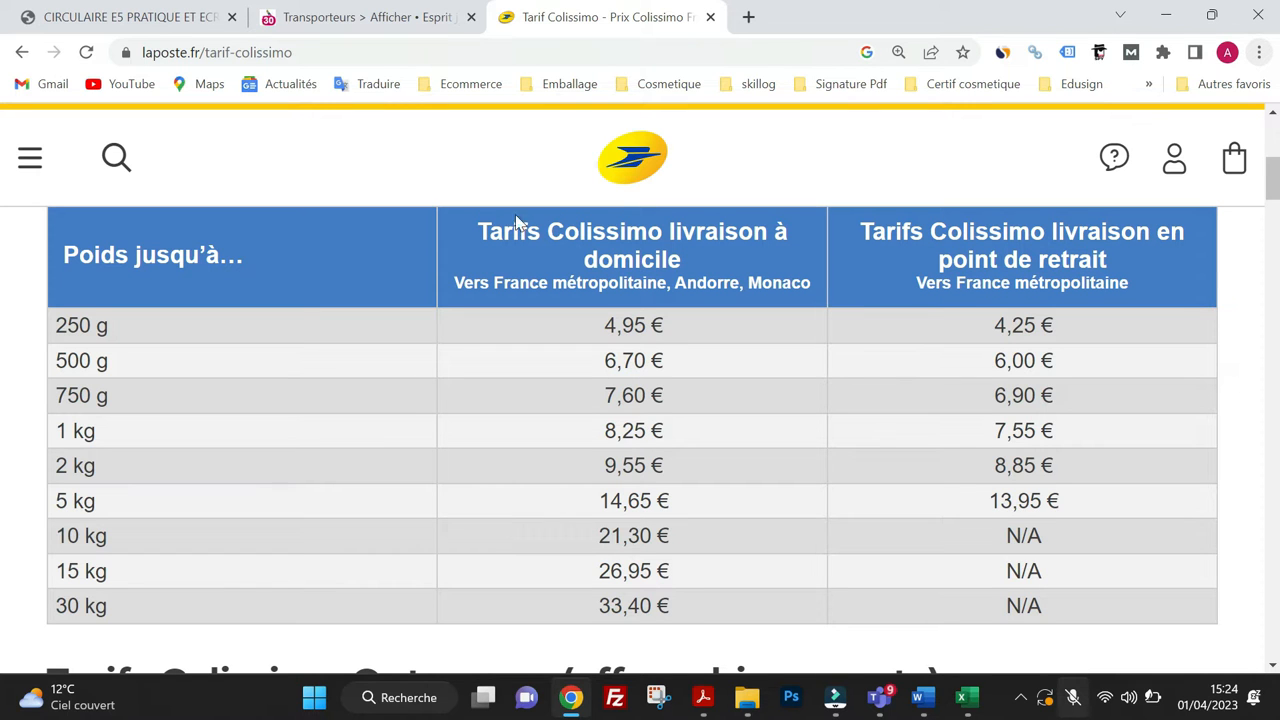
click(422, 15)
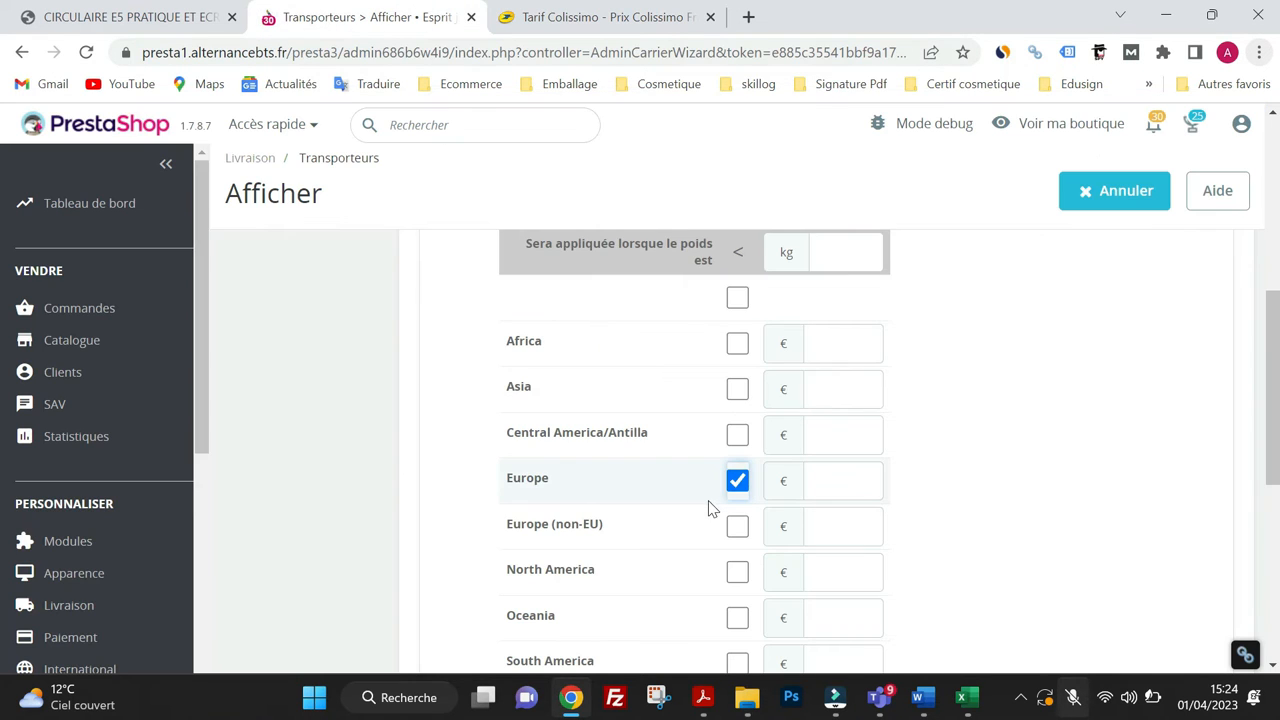
Set the first weight range from 0 to 0.250 kg, following the 250 g tier of the Colissimo rate table
scroll(709, 506, up, 1)
scroll(744, 494, down, 1)
scroll(746, 494, up, 1)
click(830, 306)
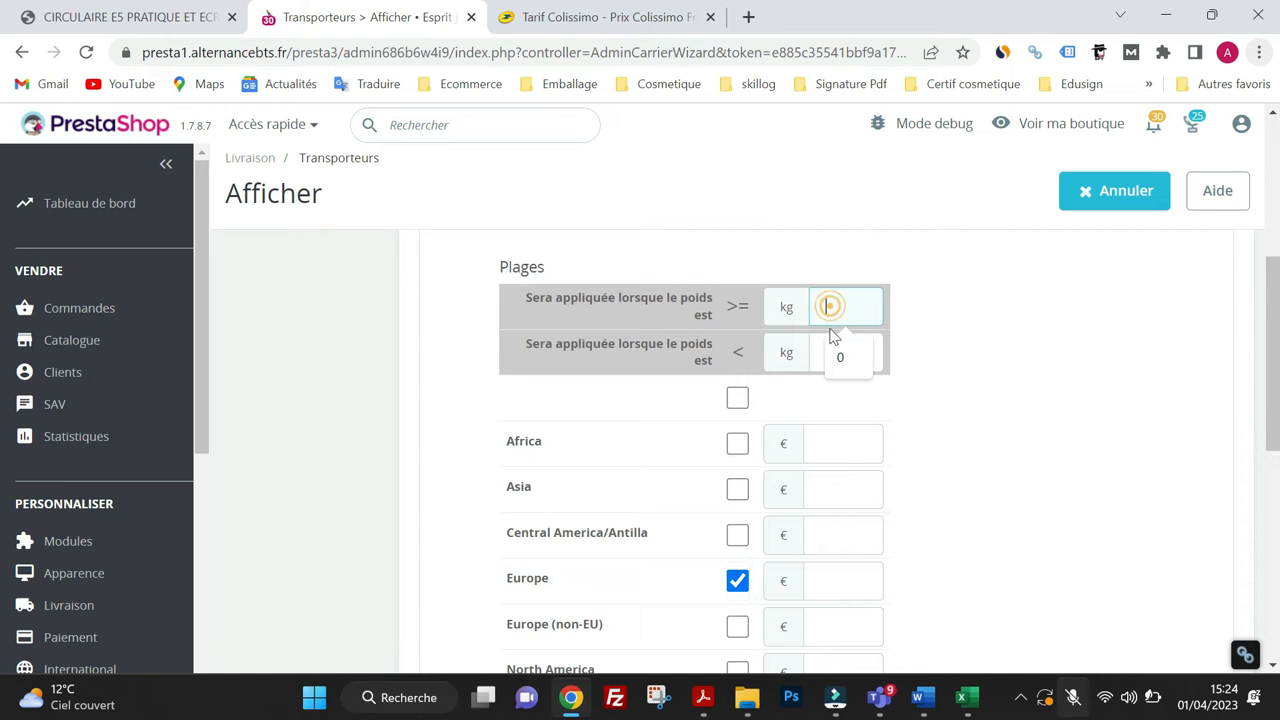
click(831, 338)
click(600, 17)
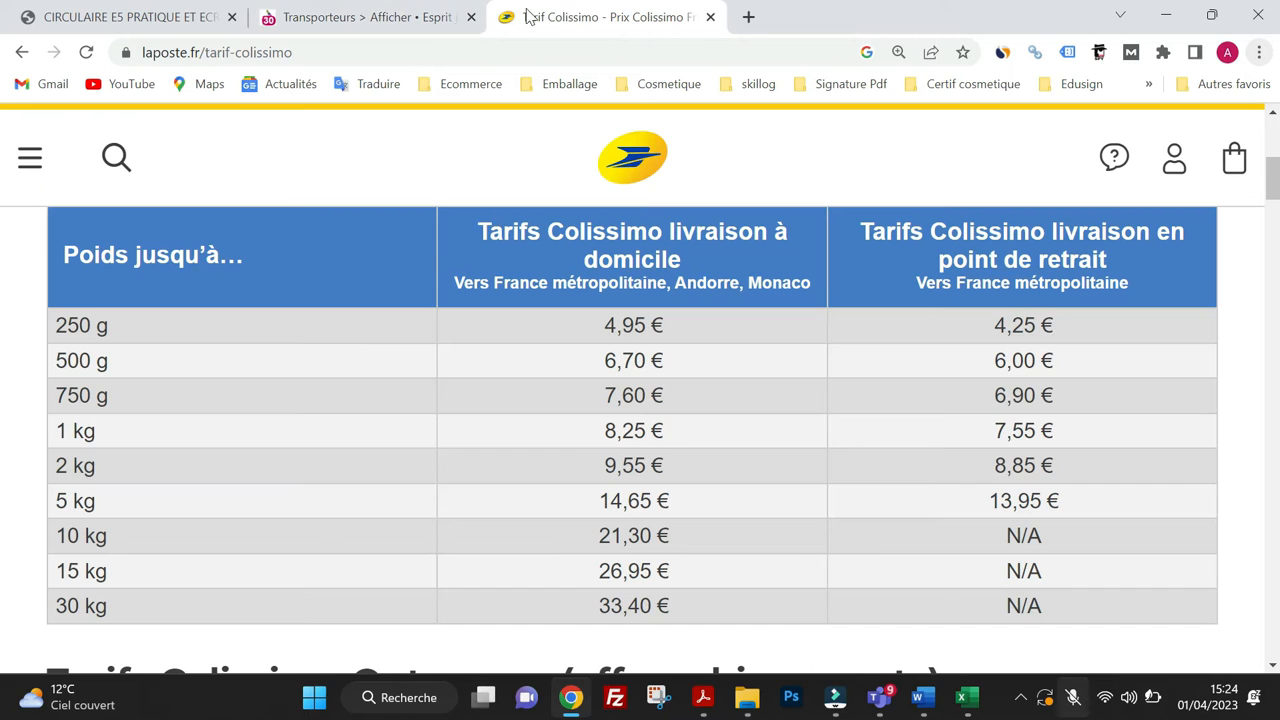
click(395, 15)
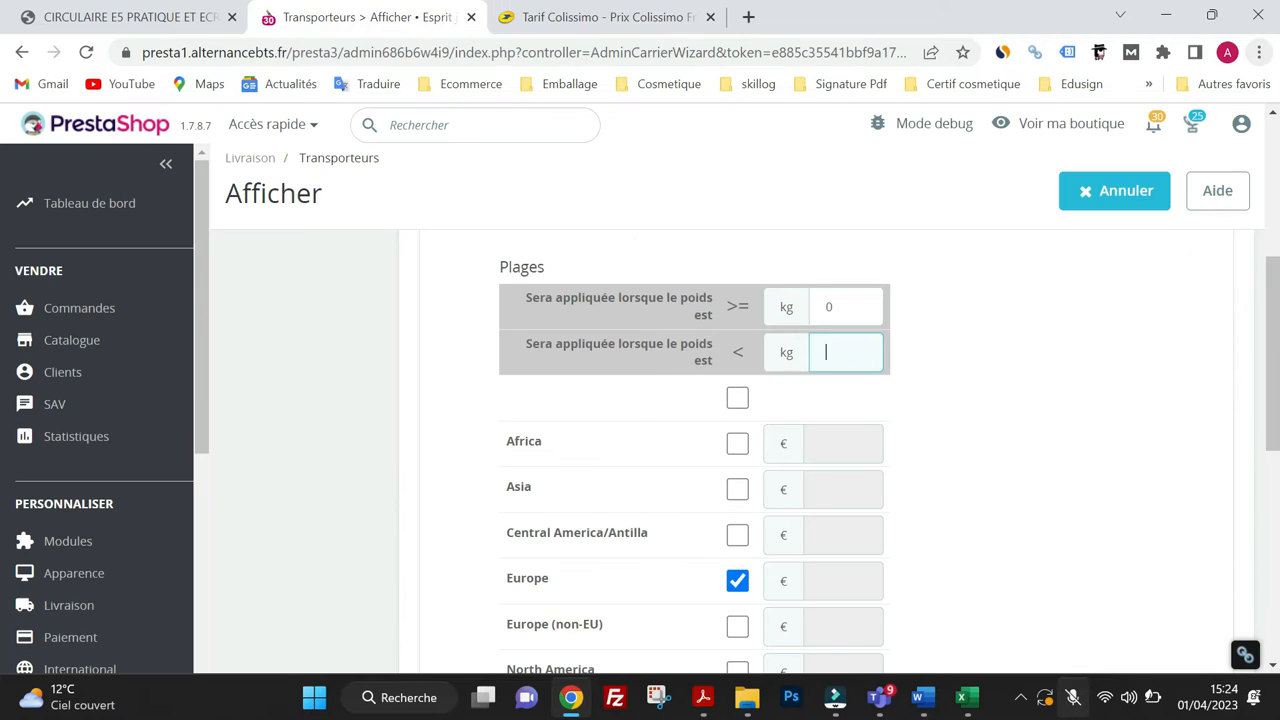
click(630, 20)
click(365, 17)
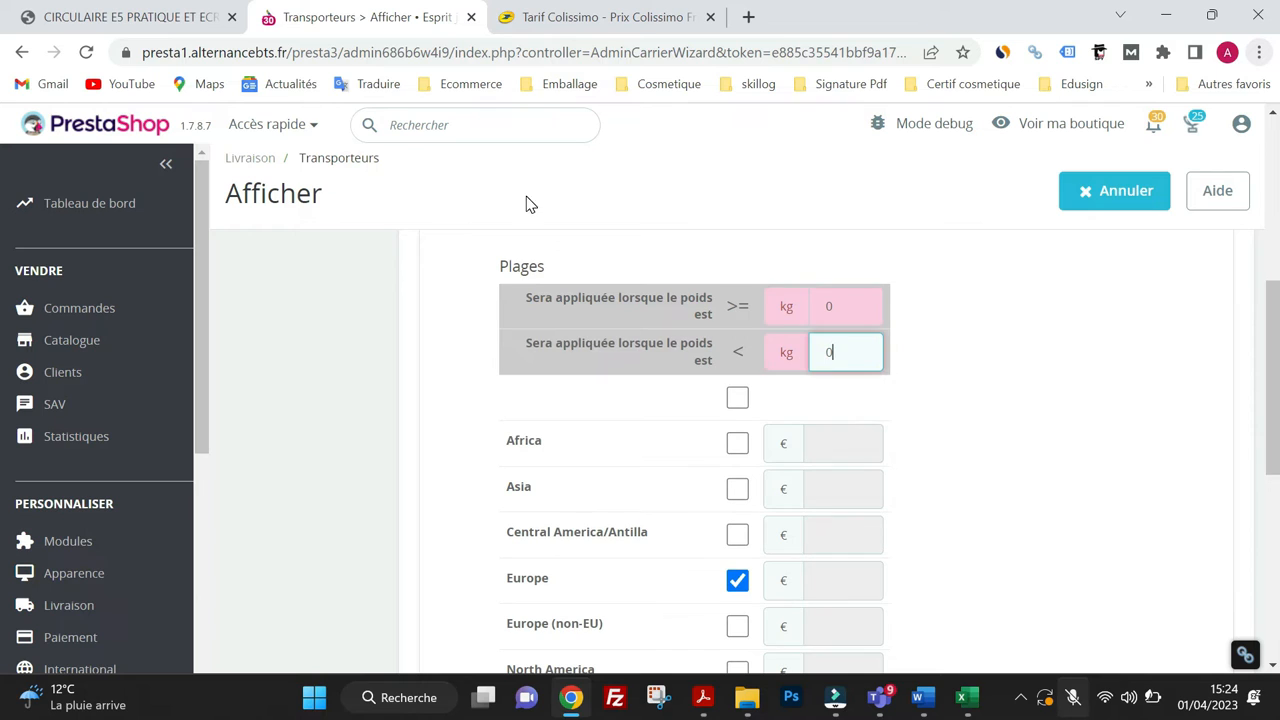
text(.250)
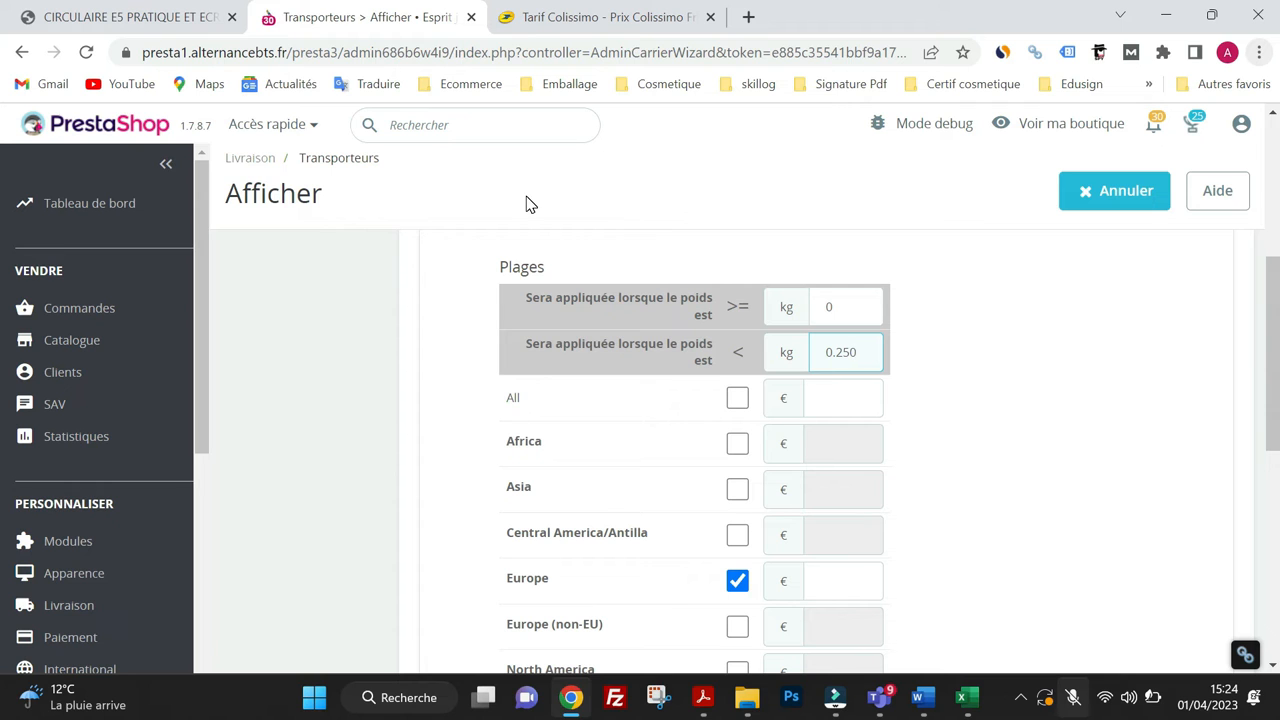
click(968, 424)
Check the Colissimo home-delivery rate for 250 g and set the Europe cost of the first range to 4.95 €
click(568, 18)
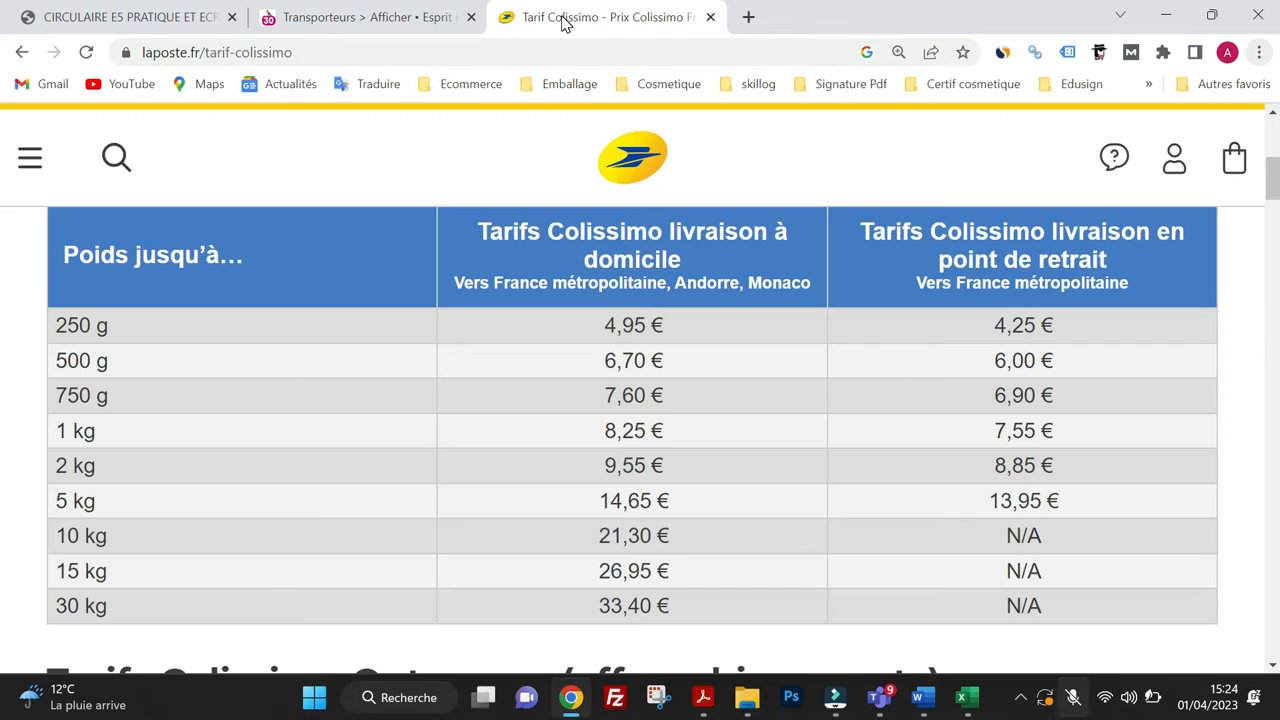
click(423, 18)
click(830, 581)
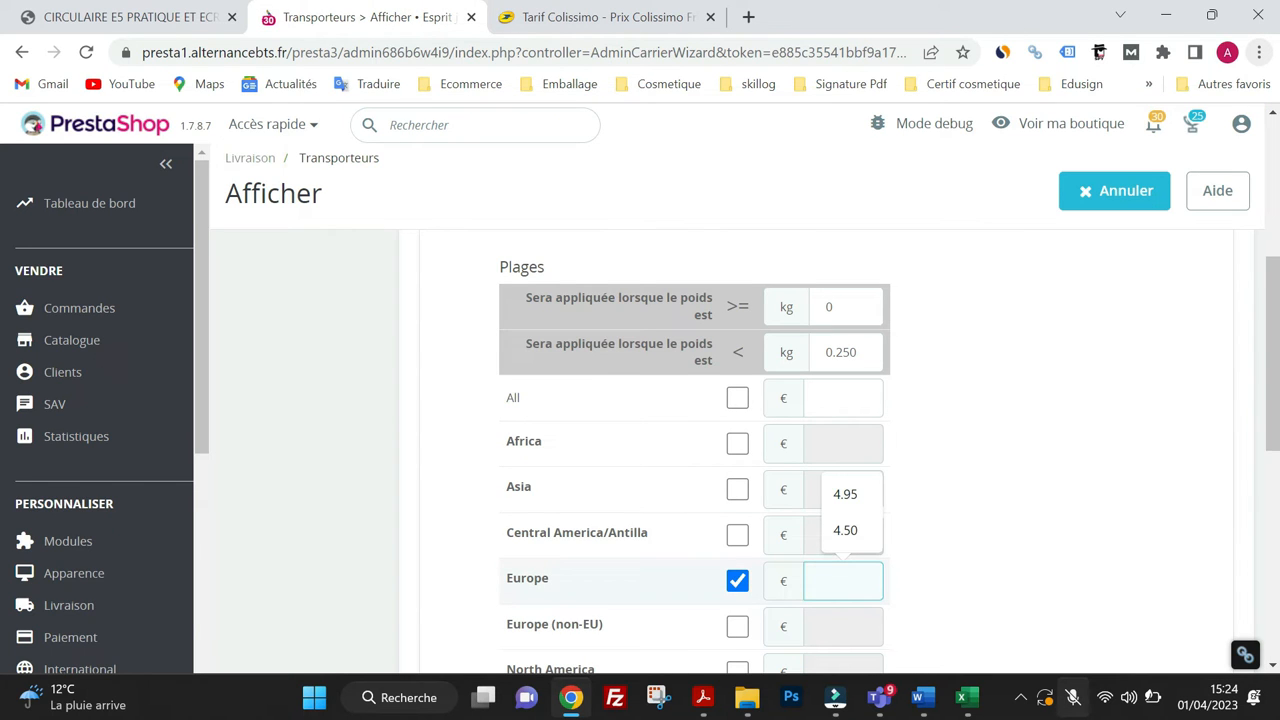
text(4.95)
click(845, 494)
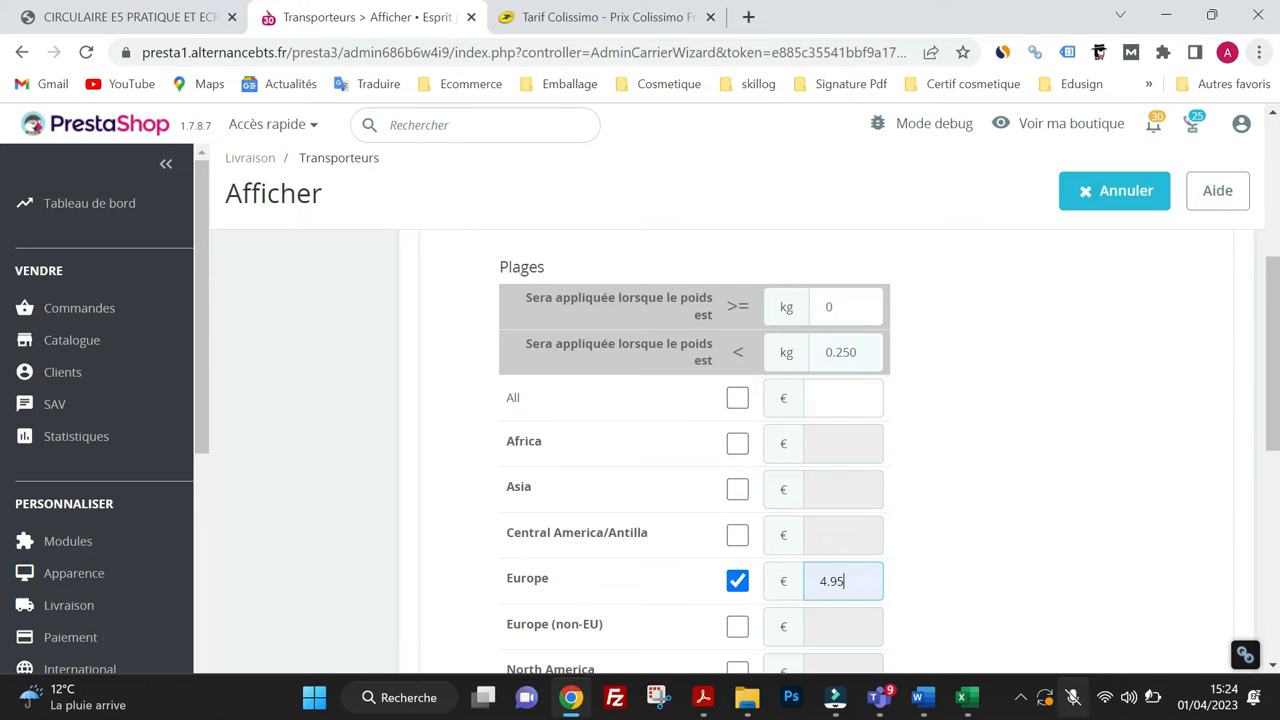
Add a second weight range from 0.250 to 0.5 kg, matching the 500 g tier of the Colissimo rates
scroll(877, 514, down, 3)
scroll(877, 514, up, 2)
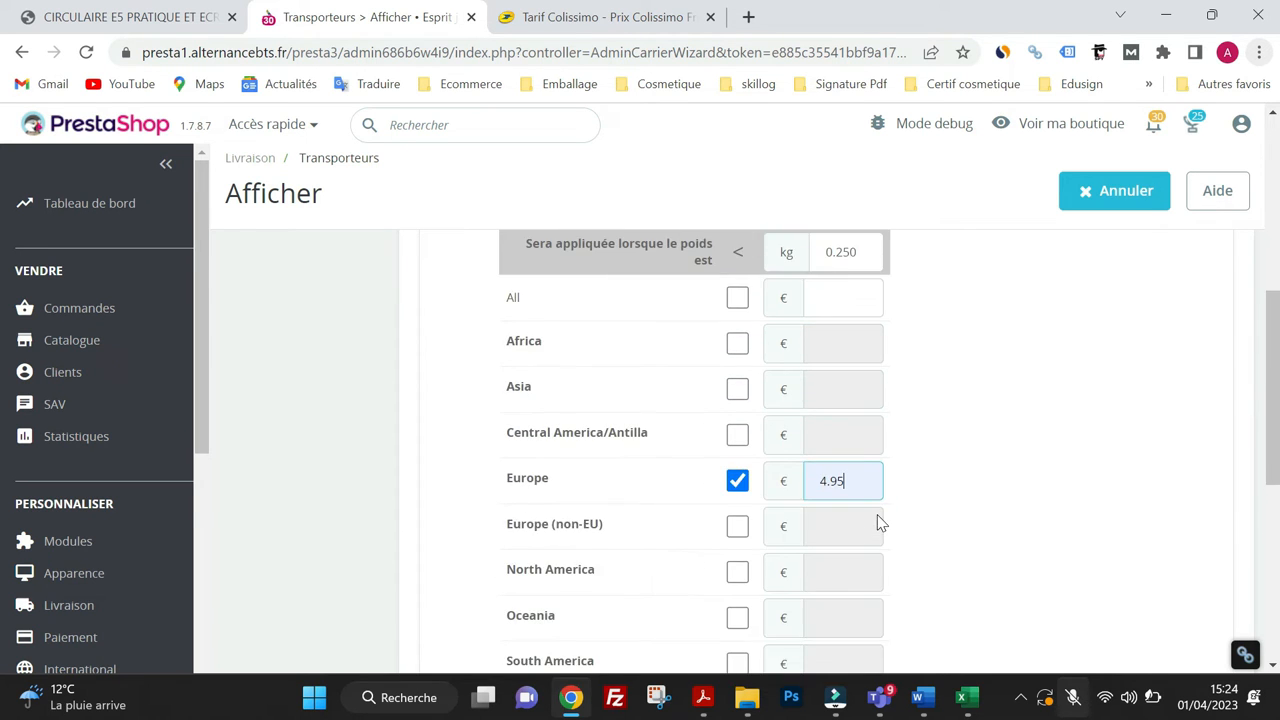
scroll(877, 514, down, 2)
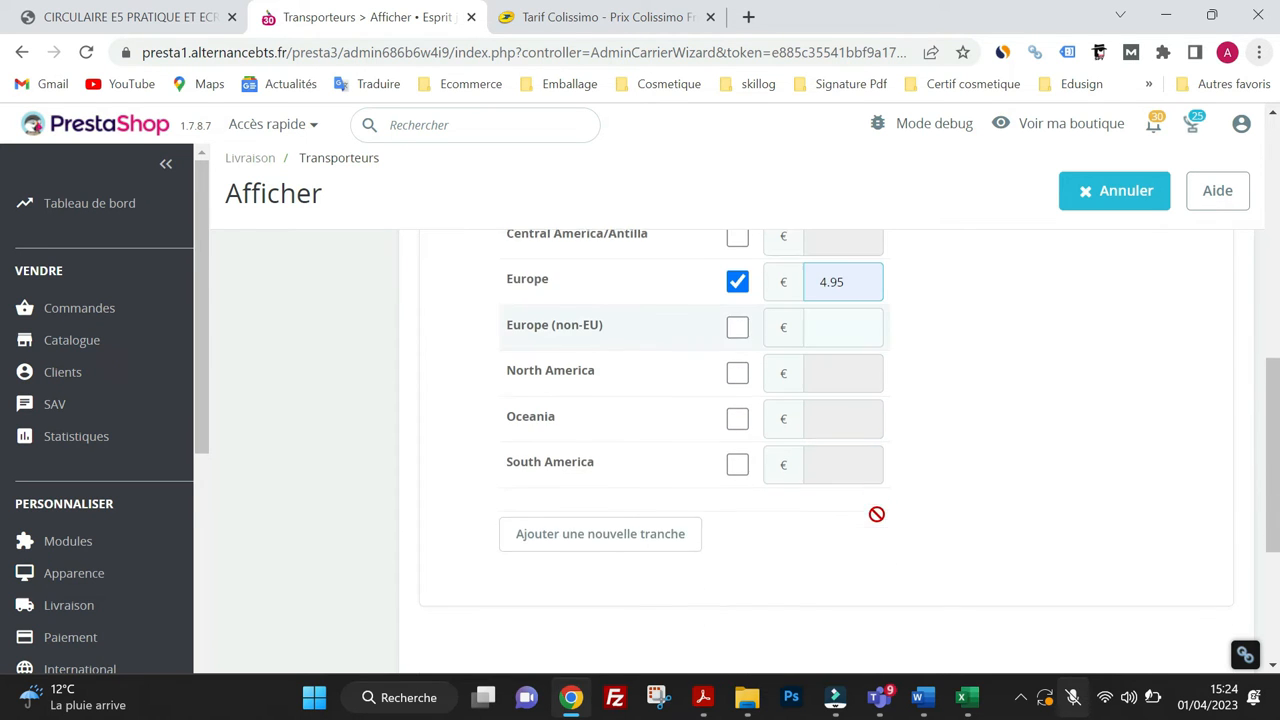
click(648, 535)
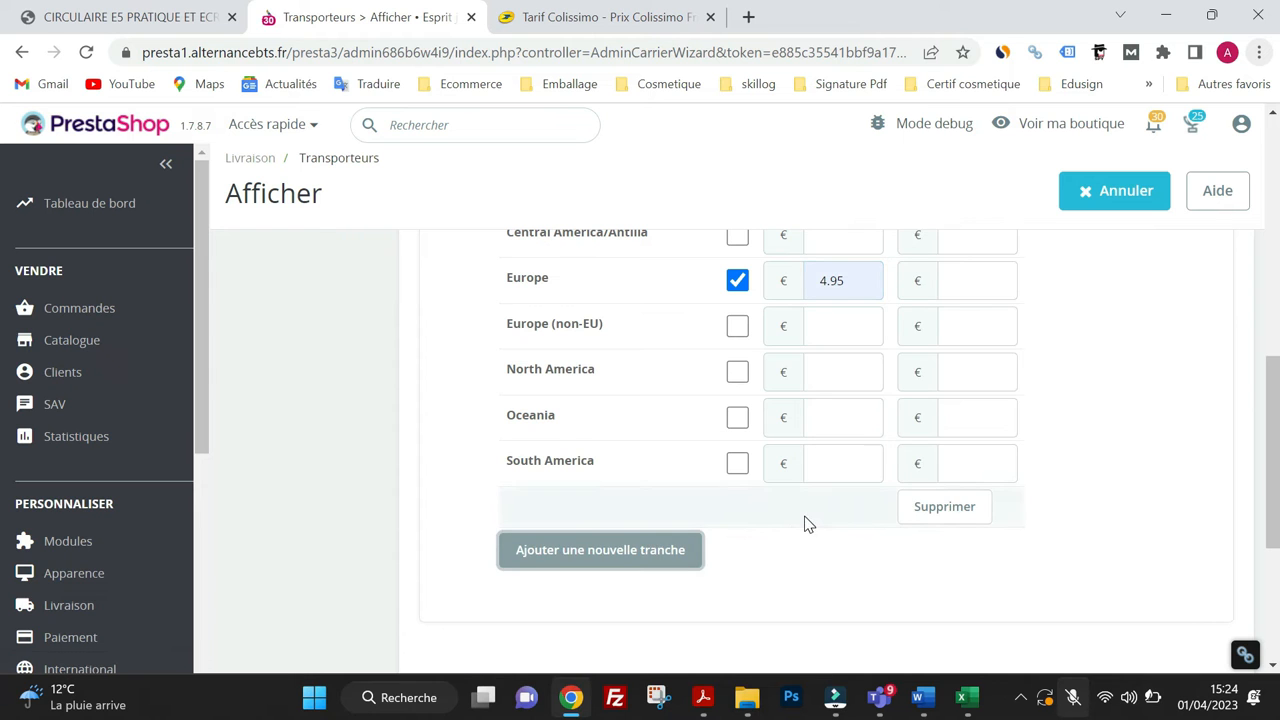
scroll(808, 523, up, 1)
scroll(929, 531, up, 2)
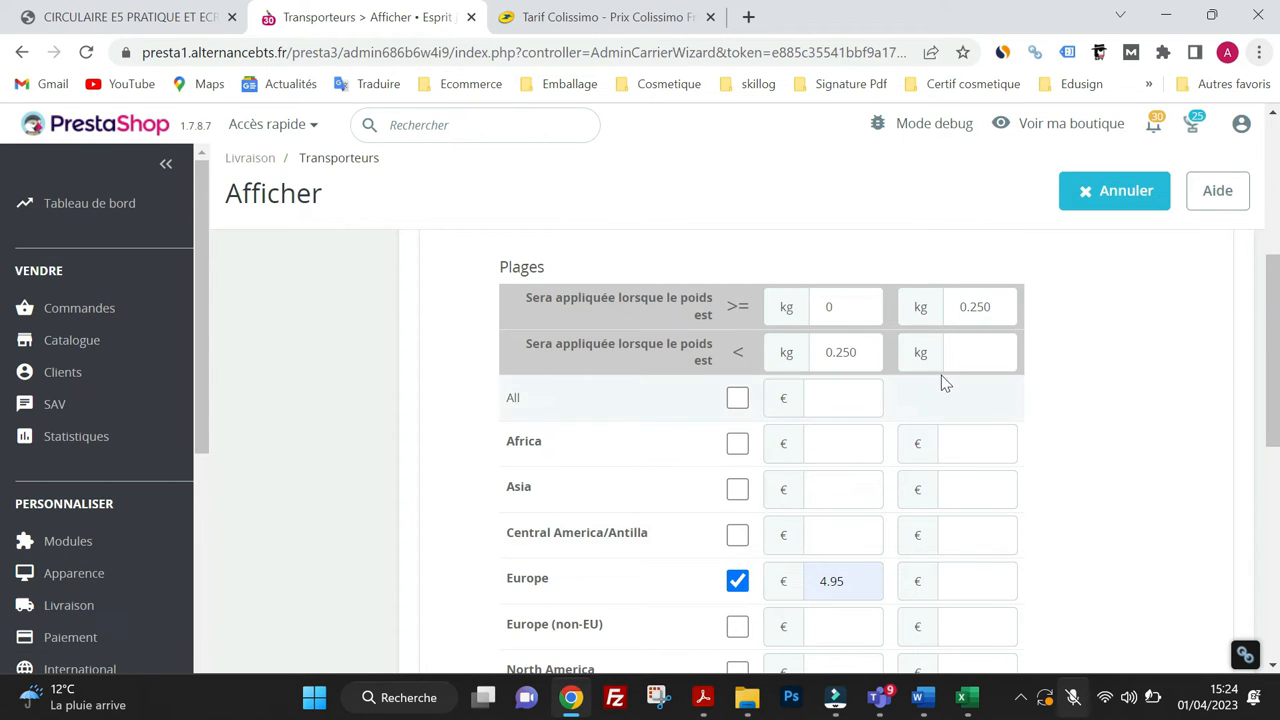
click(515, 20)
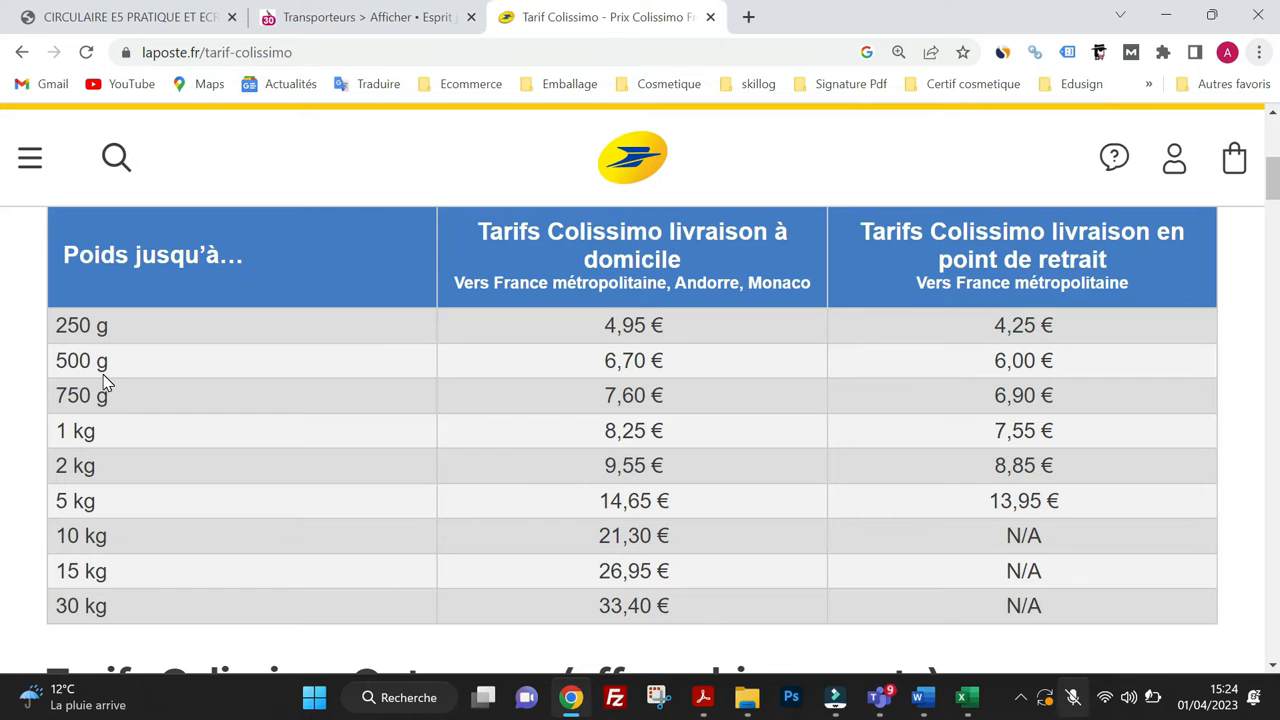
click(420, 20)
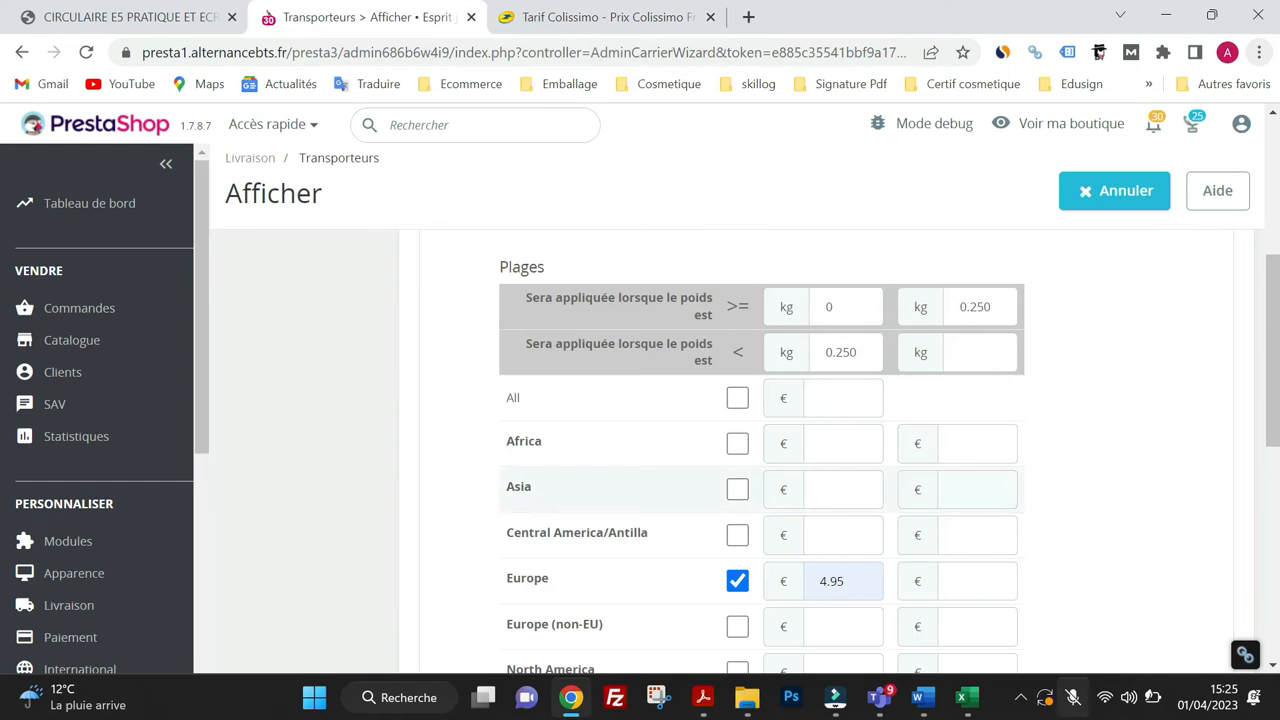
click(991, 307)
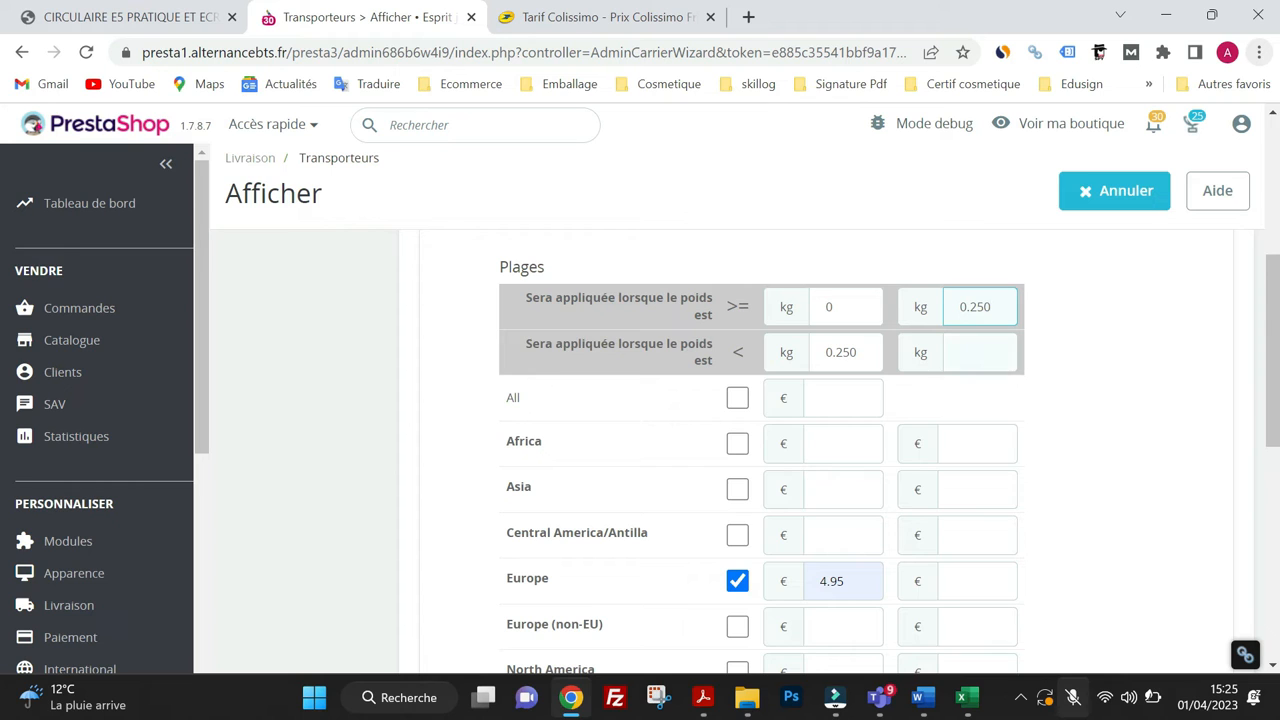
click(980, 352)
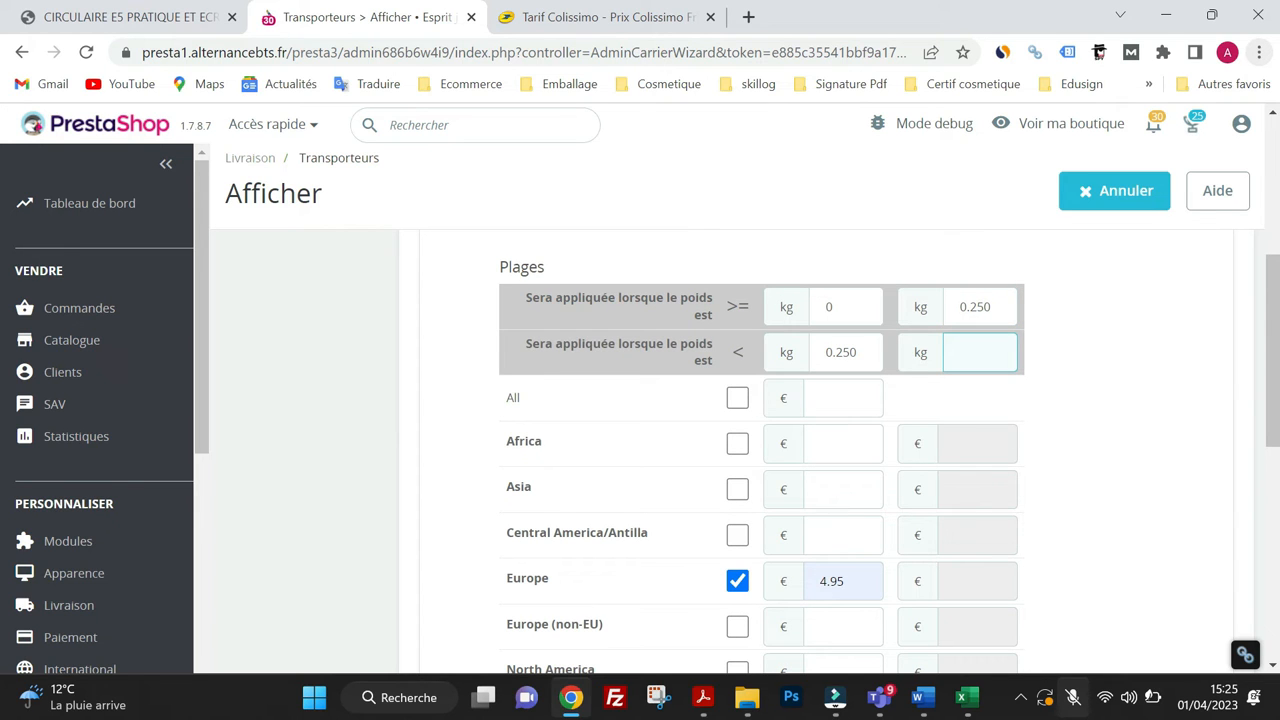
text(0.5)
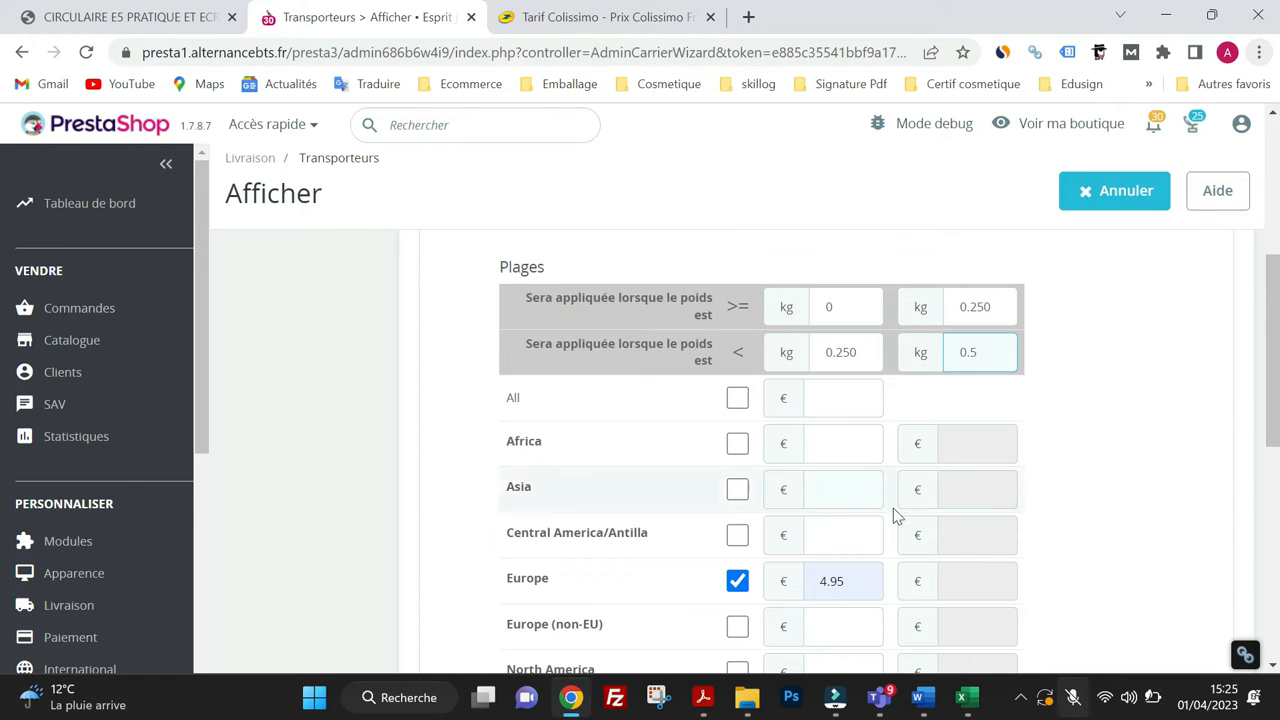
Set the Europe cost of the second weight range to 6.70 €
click(977, 581)
click(518, 29)
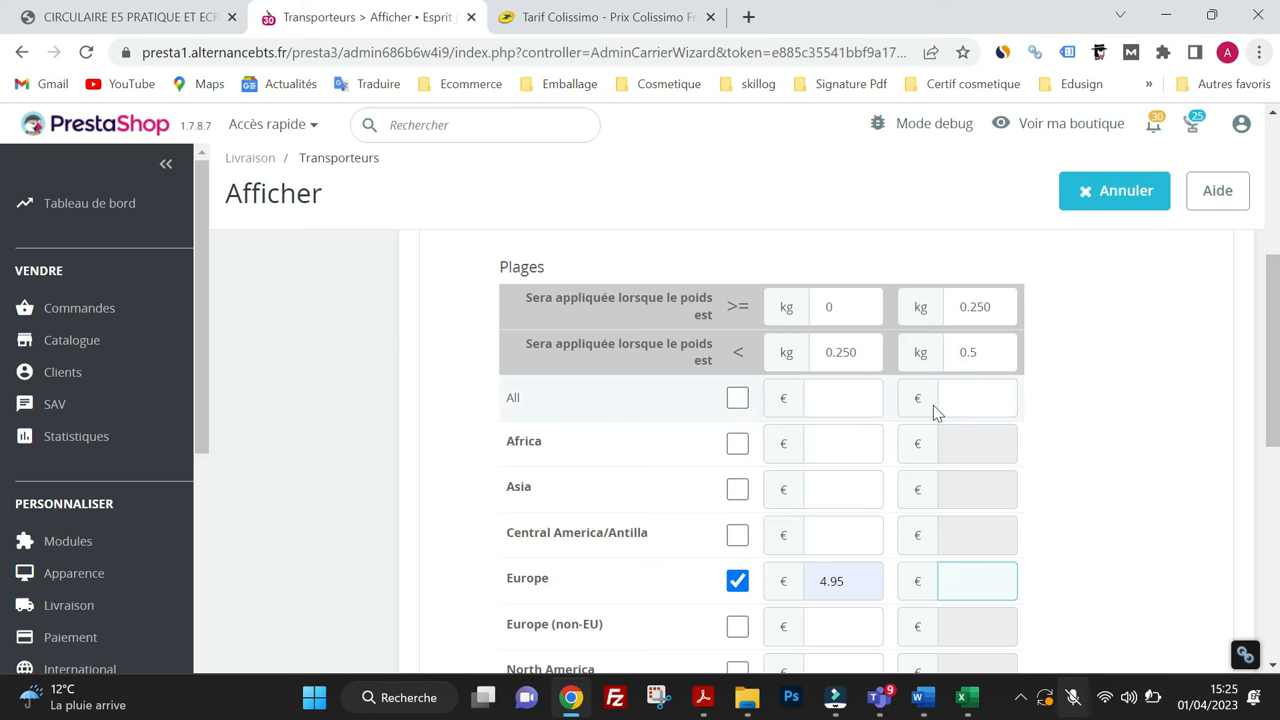
text(6)
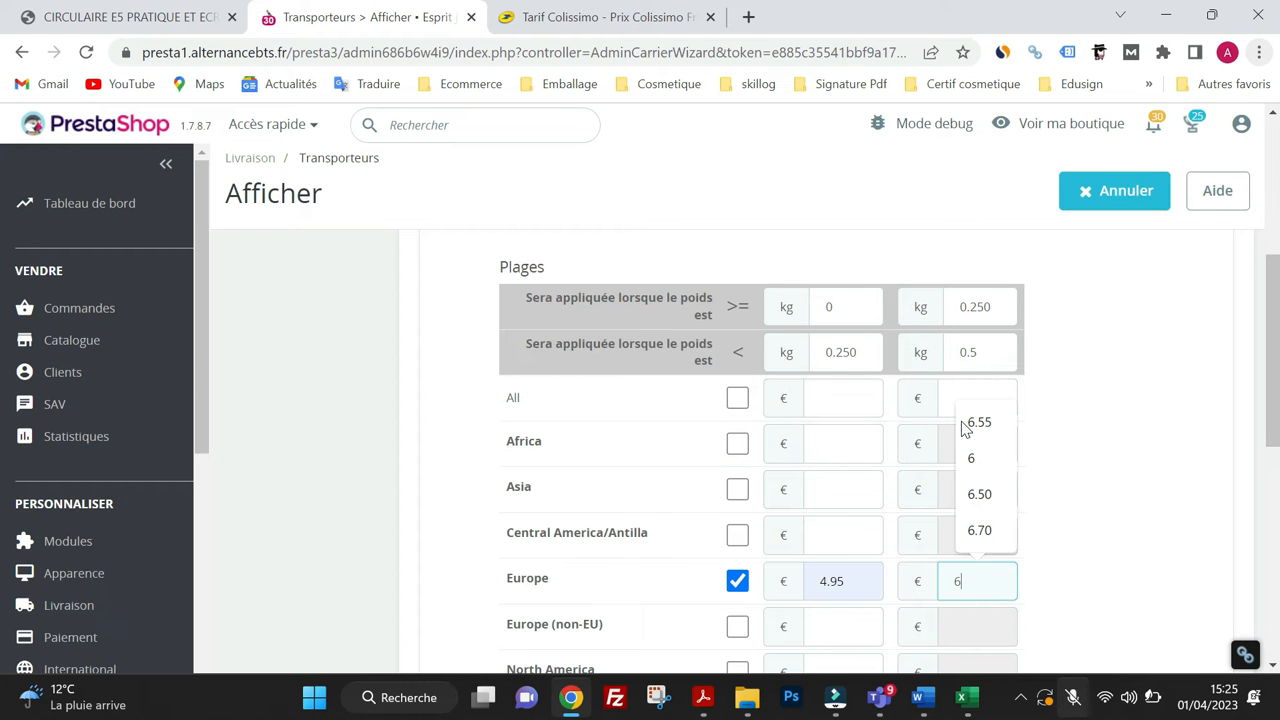
text(.70)
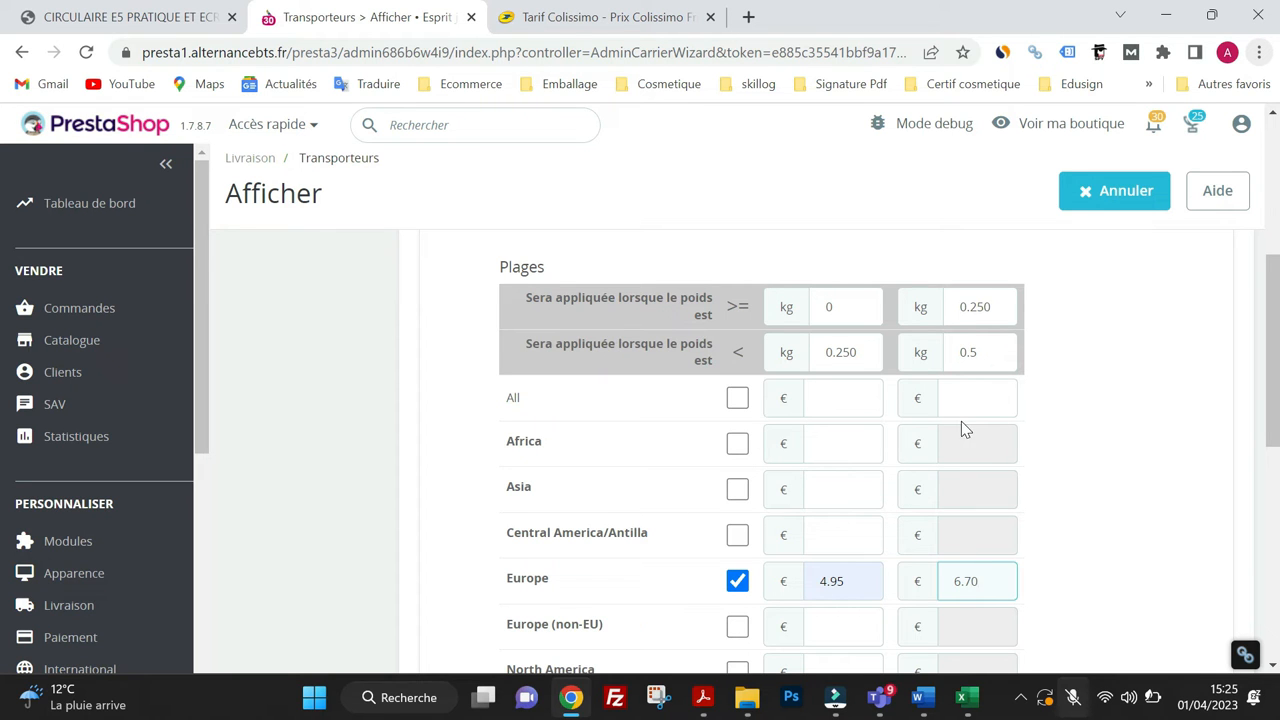
click(1094, 531)
Add a third weight range from 0.5 to 0.75 kg, matching the 750 g tier of the Colissimo rates
scroll(1083, 540, down, 3)
click(640, 562)
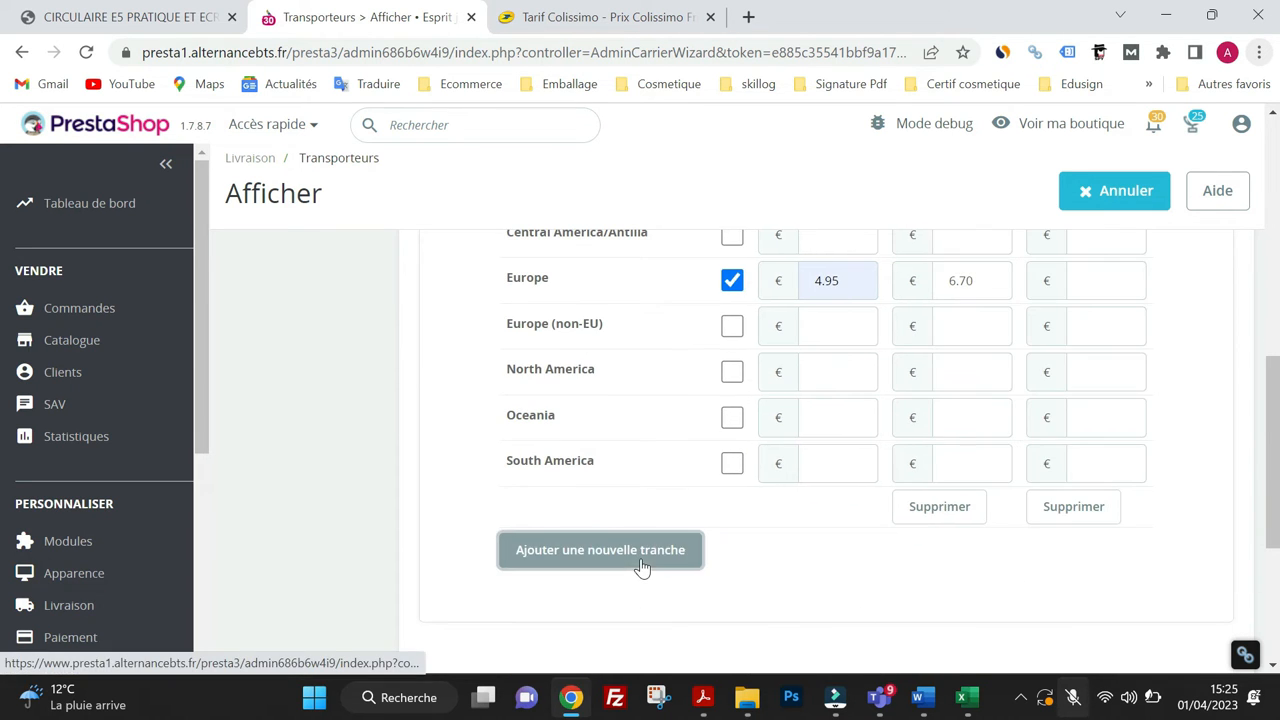
click(600, 17)
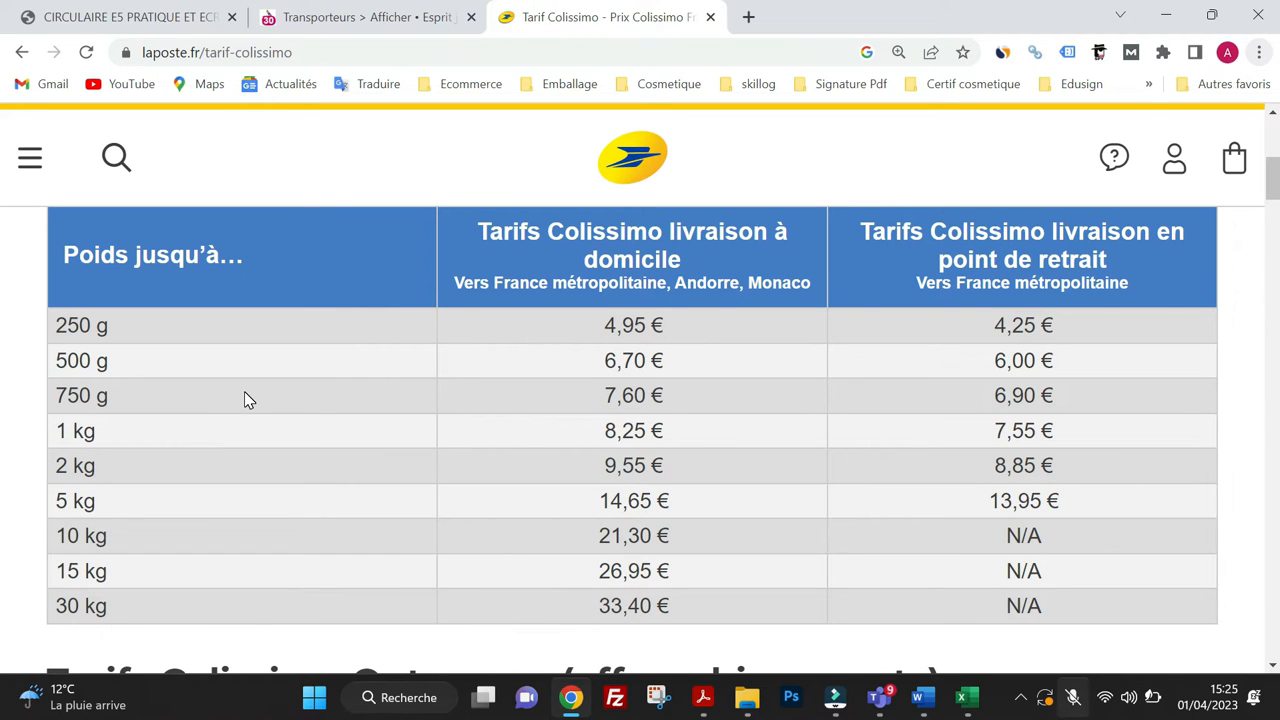
click(425, 17)
scroll(1088, 363, up, 4)
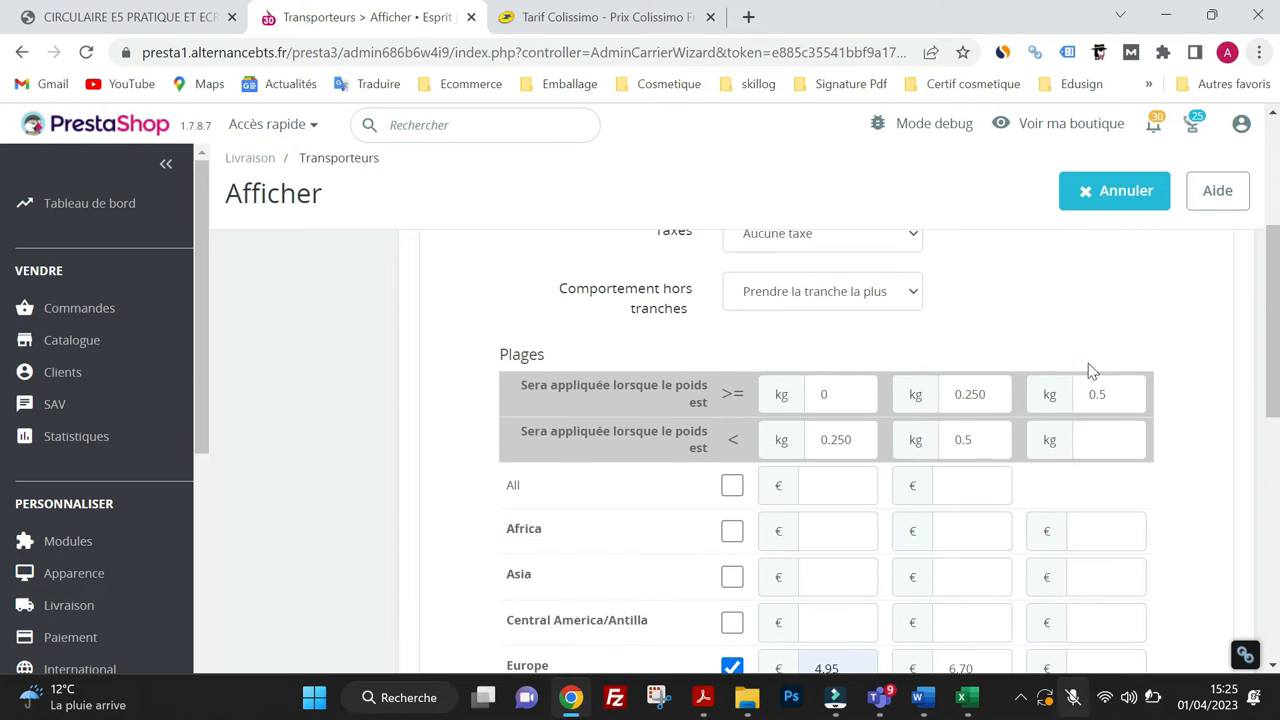
click(1090, 452)
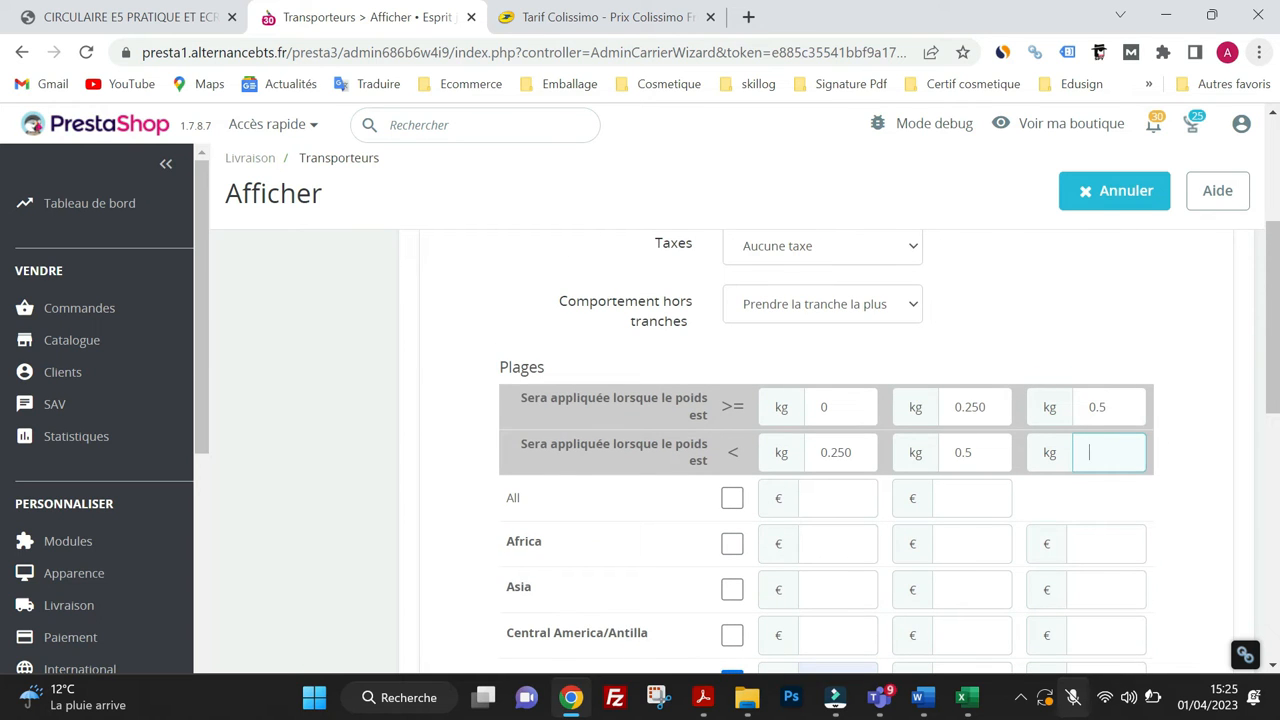
text(0)
scroll(1113, 452, up, 1)
text(.)
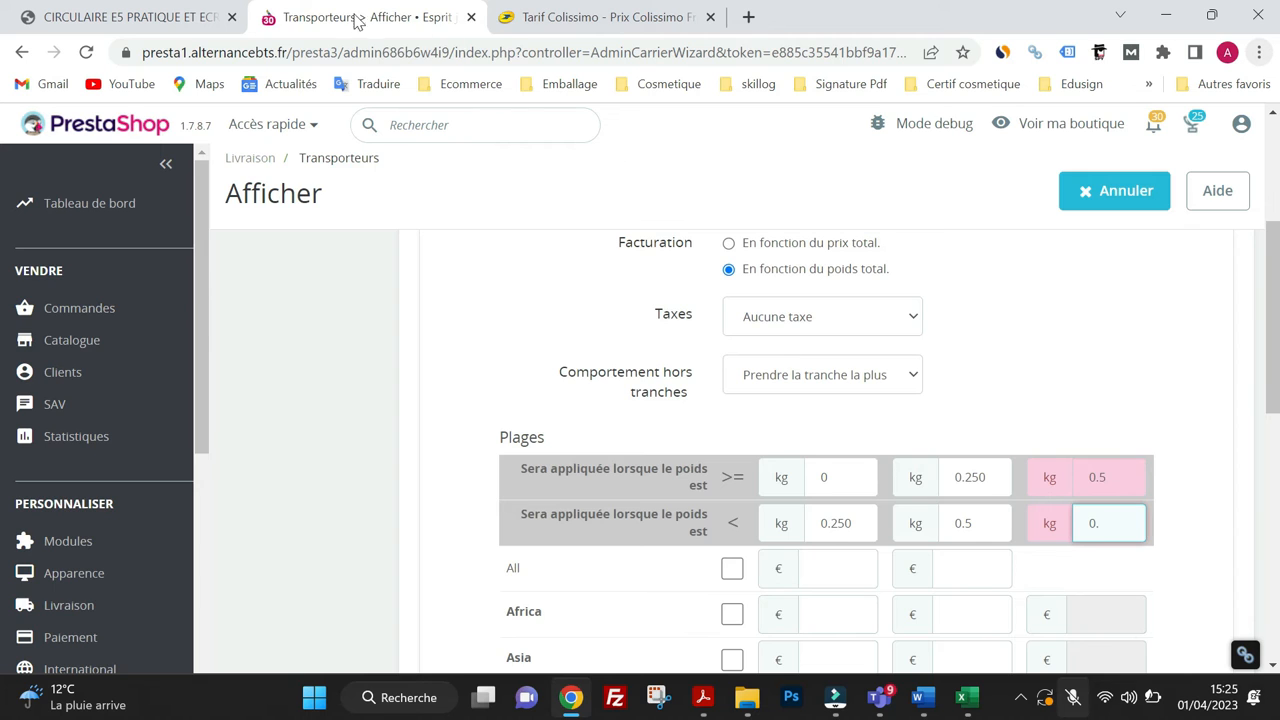
click(533, 17)
click(413, 12)
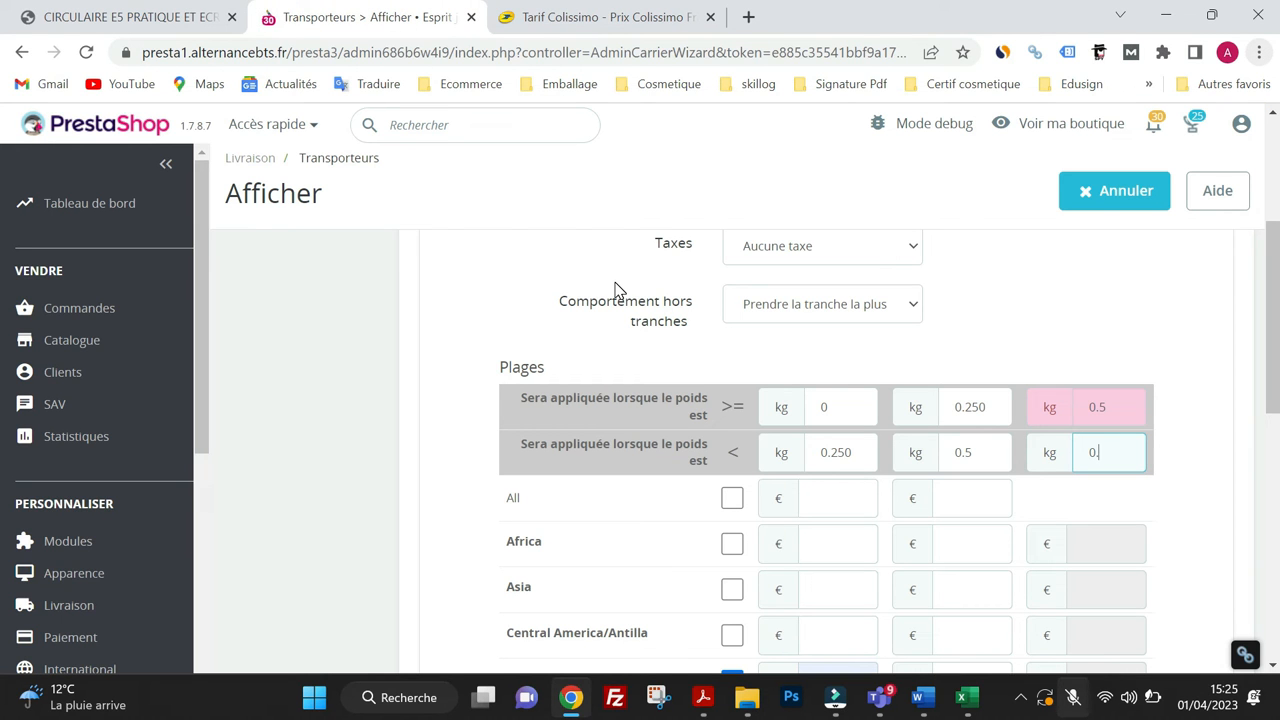
click(541, 17)
click(390, 12)
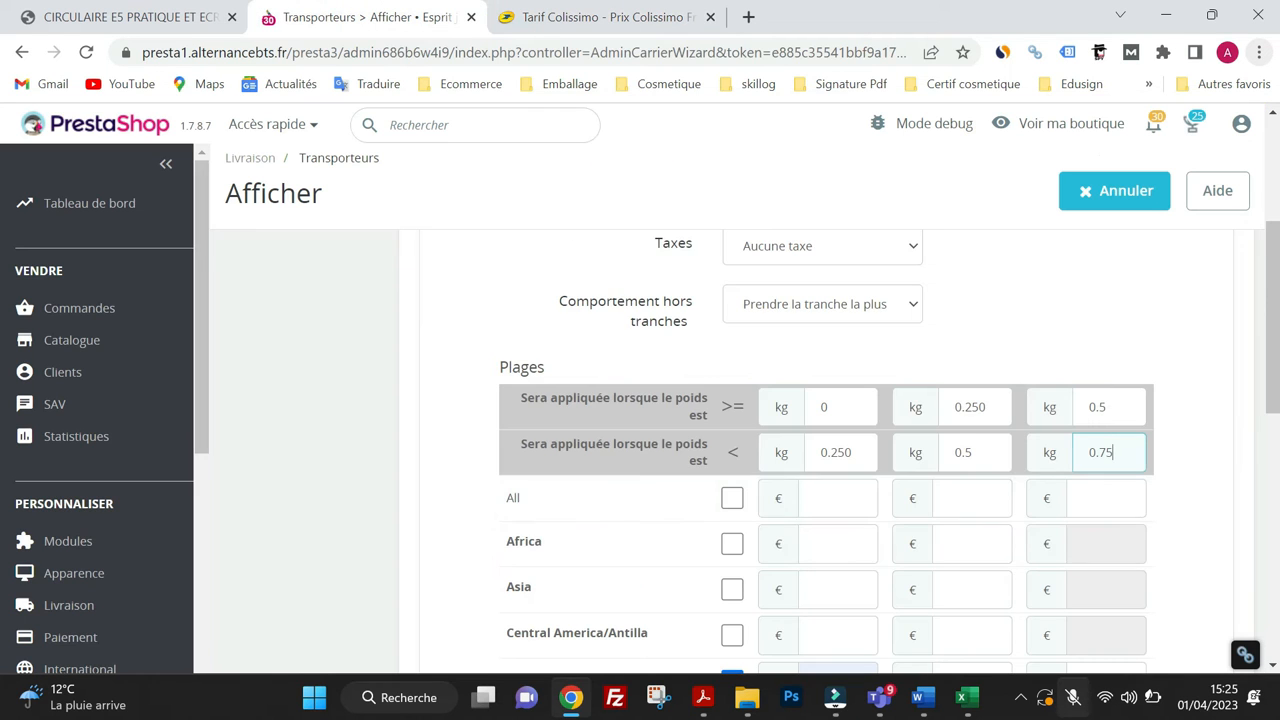
Set the Europe cost of the third weight range to 7.60 €
scroll(1040, 508, down, 2)
click(1100, 481)
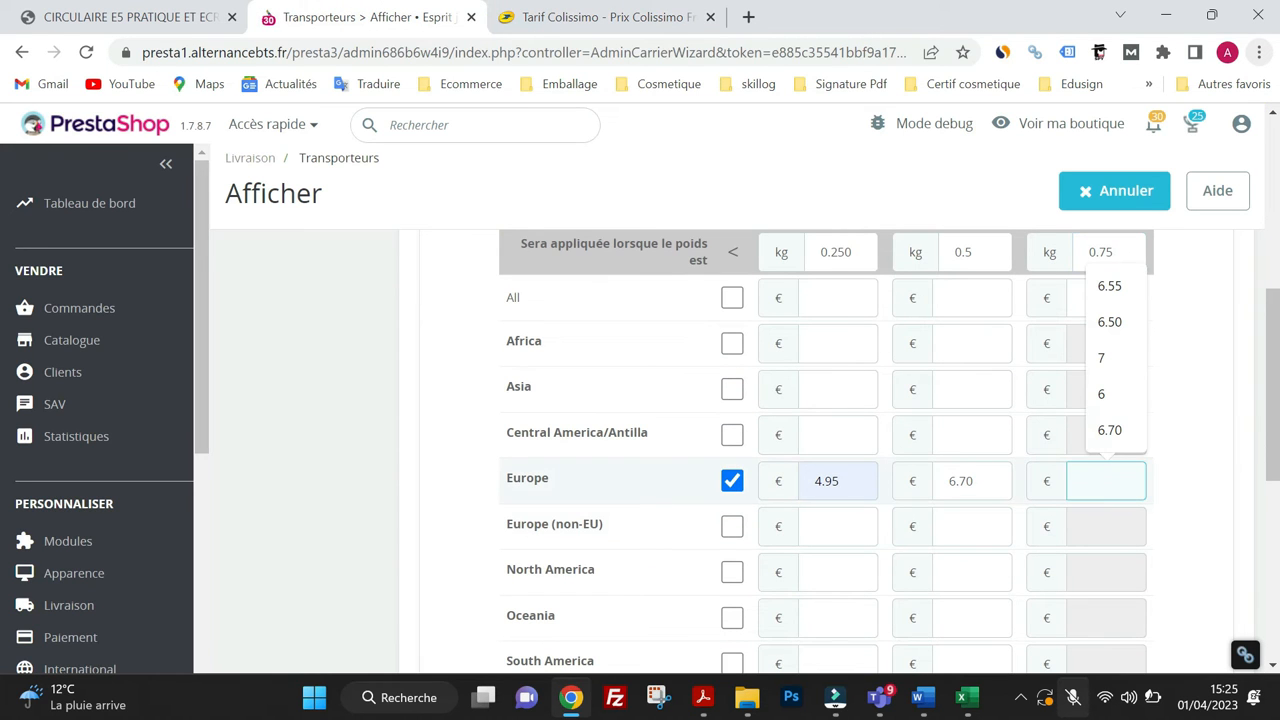
text(7.60)
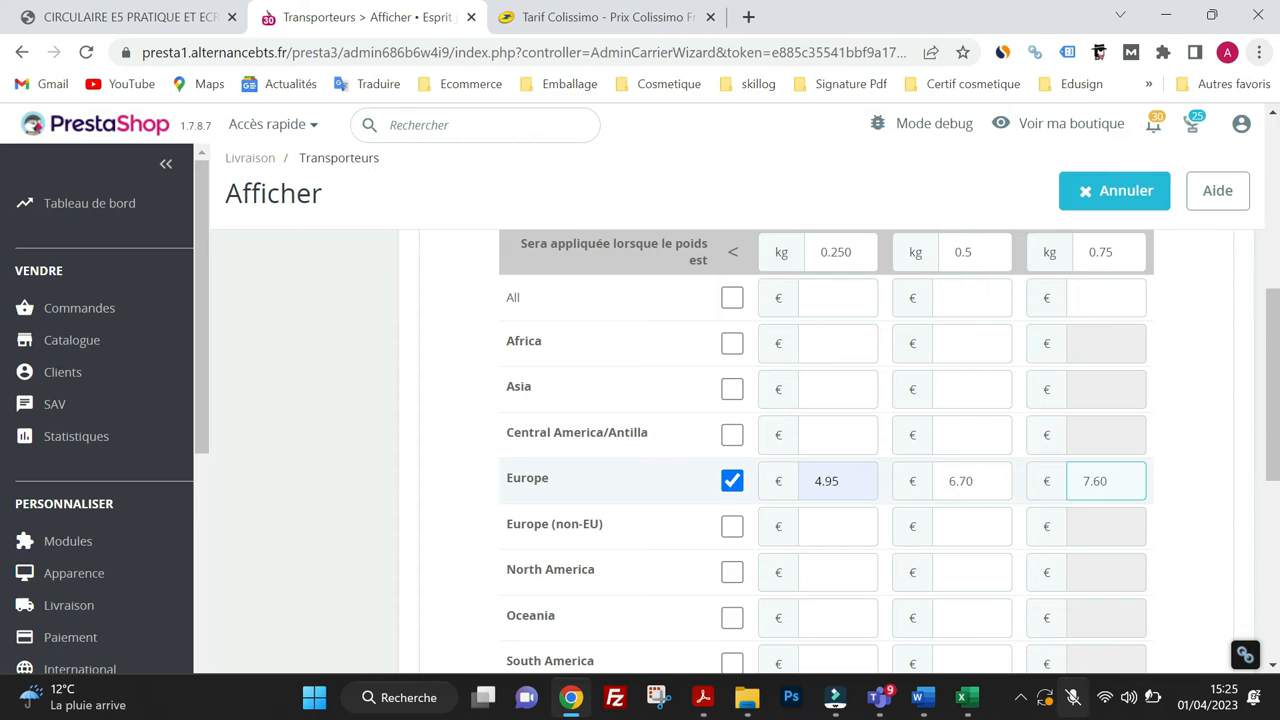
Proceed from the shipping costs to the carrier's package size, weight and group access settings
scroll(1083, 483, down, 4)
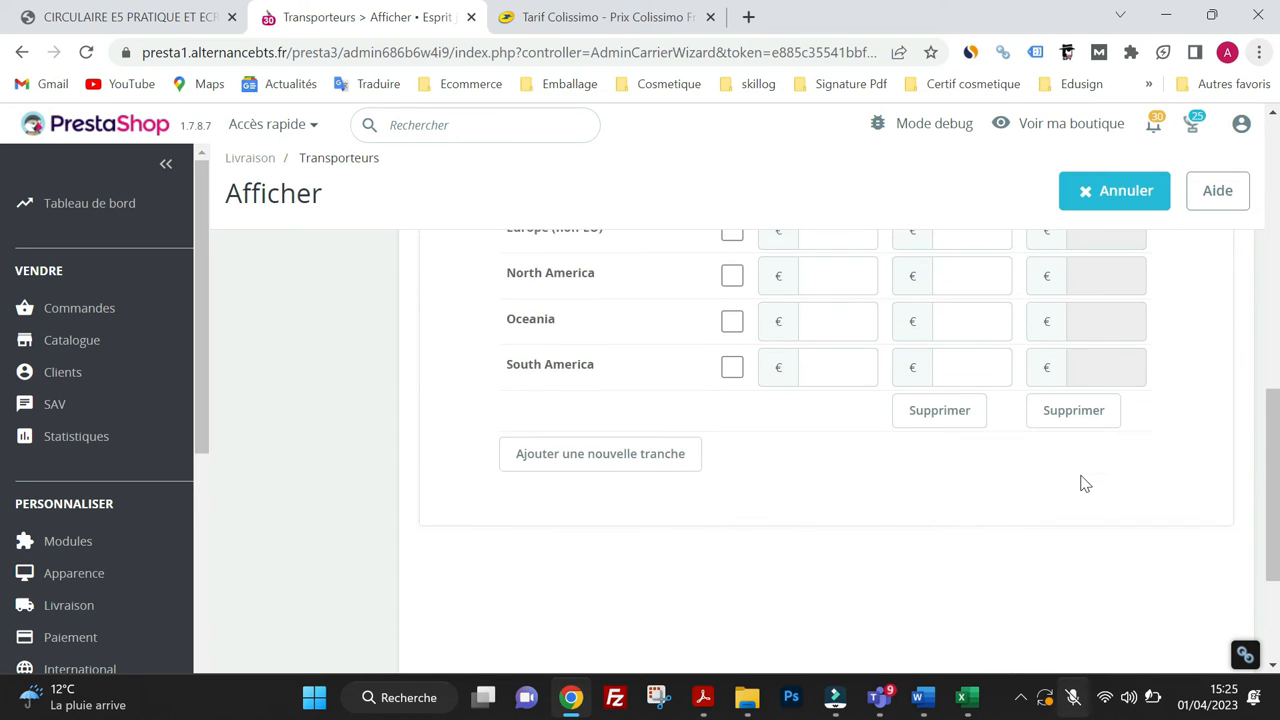
scroll(1030, 481, up, 8)
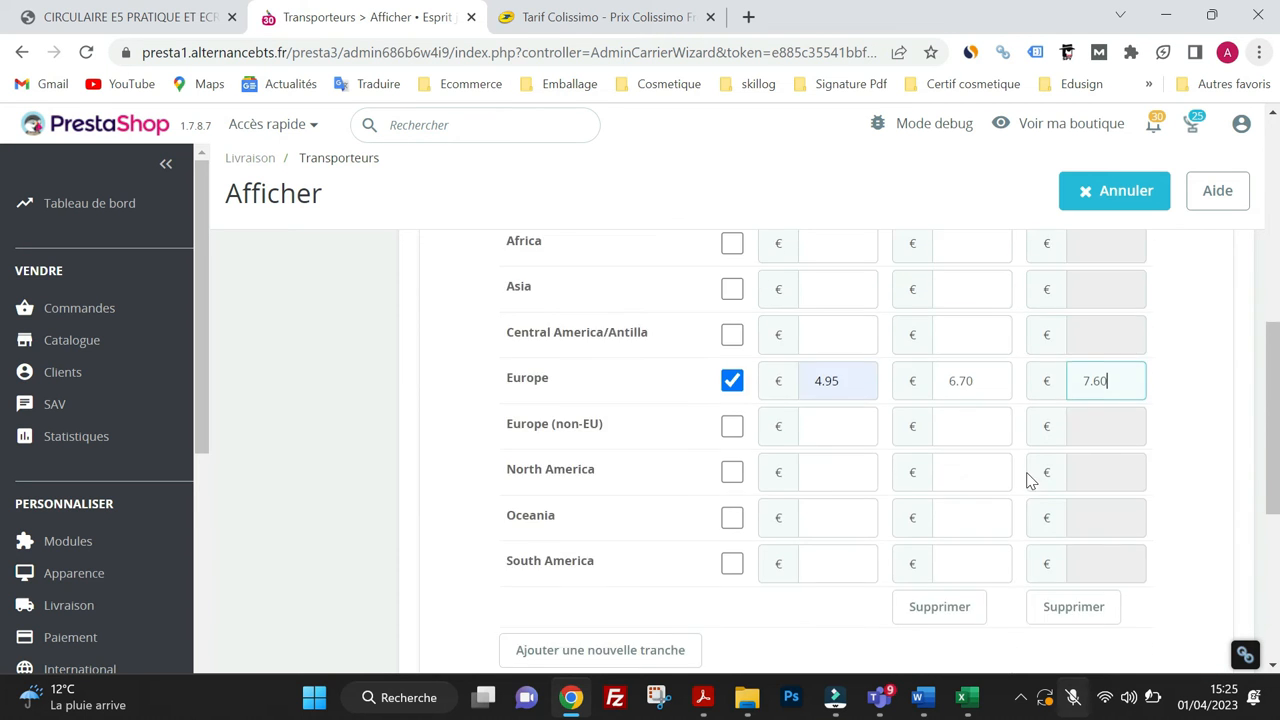
scroll(1030, 481, down, 10)
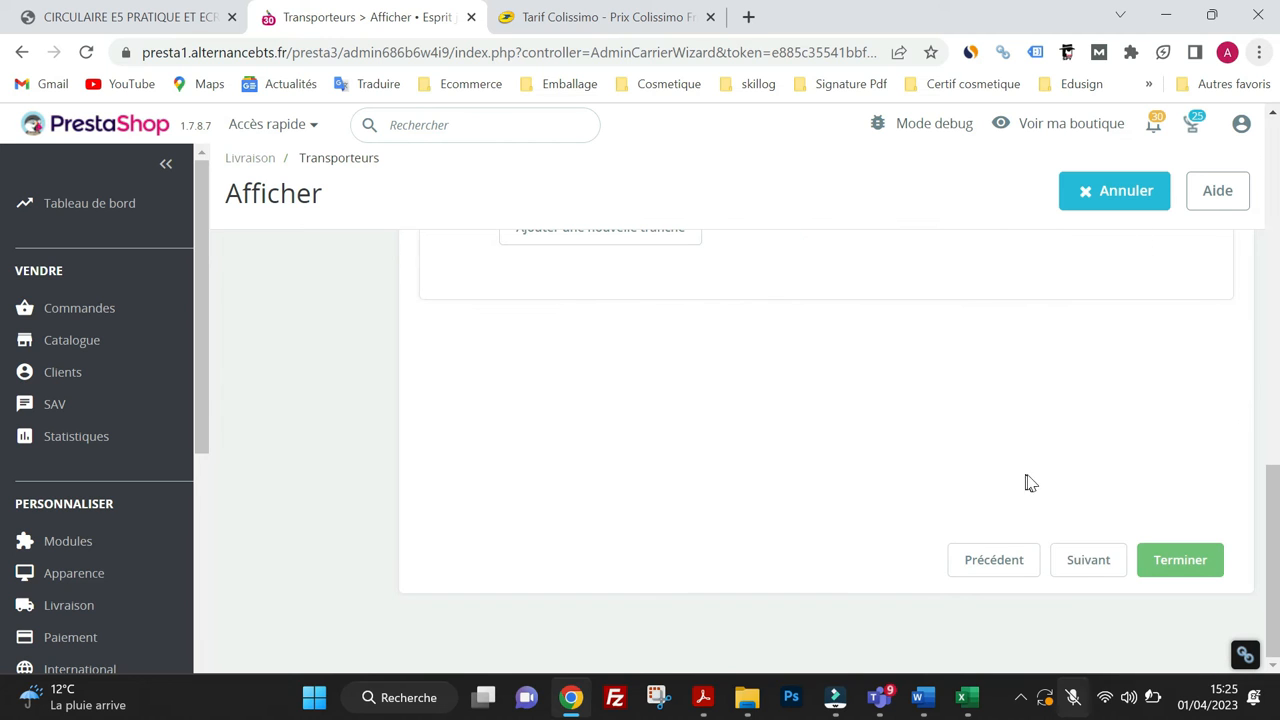
click(1072, 566)
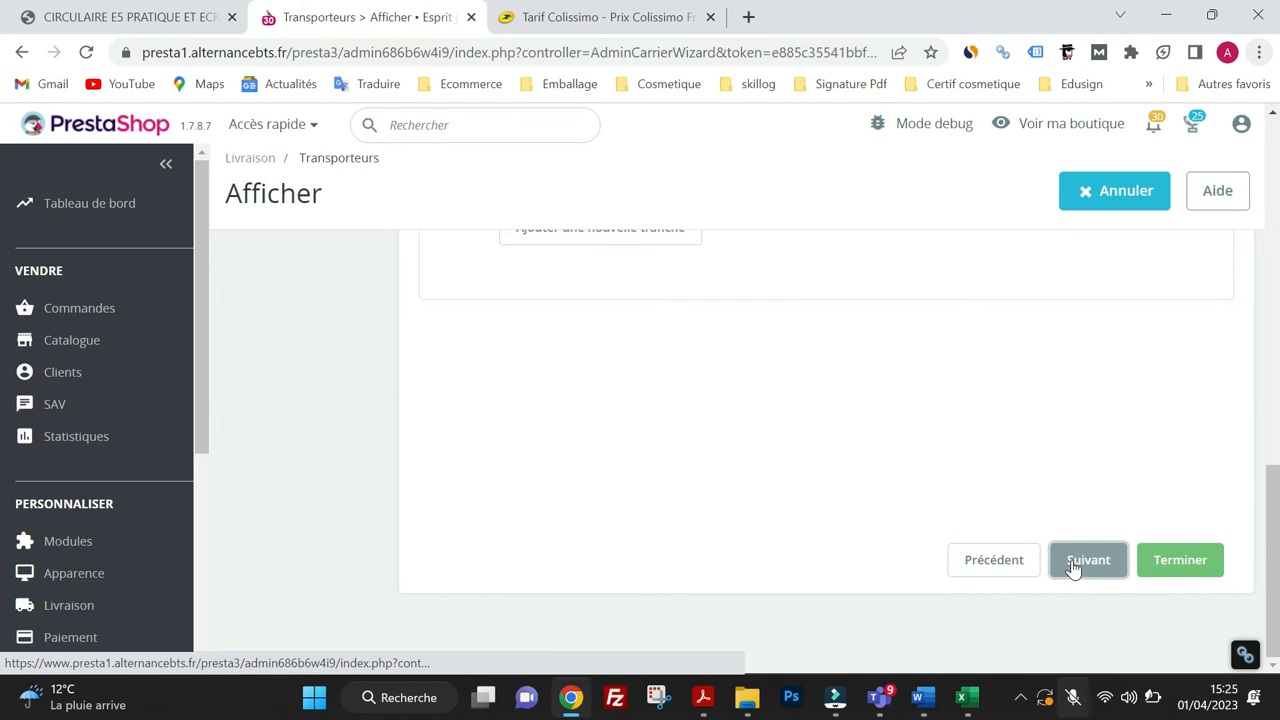
scroll(718, 463, up, 5)
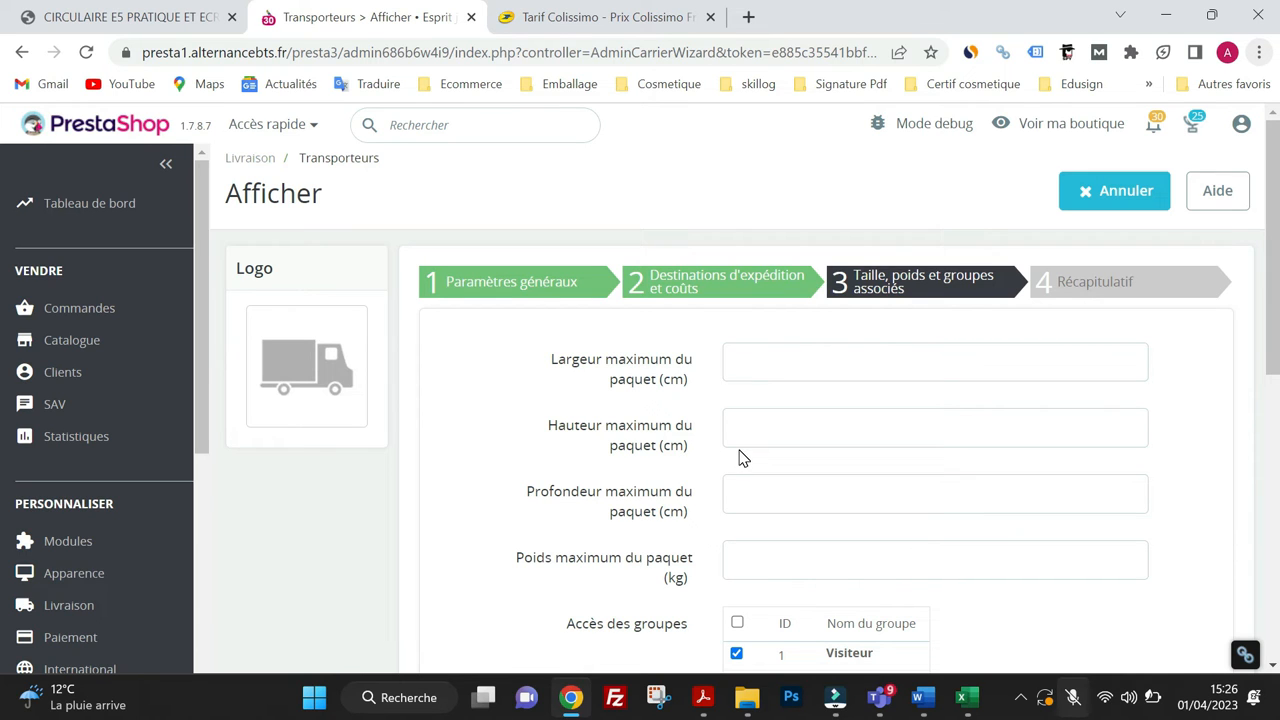
Set the package limits to 30 cm maximum width, 40 cm height, 50 cm depth and 16 kg weight
click(786, 368)
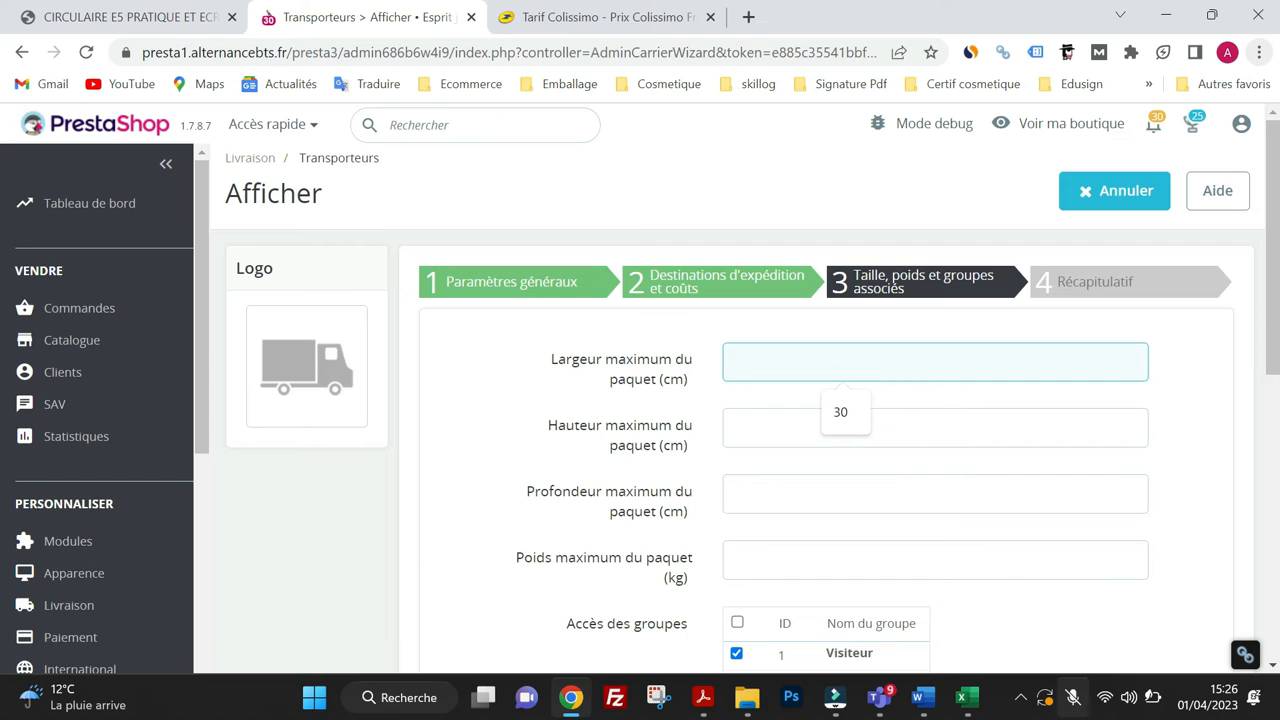
text(30)
click(802, 418)
text(40)
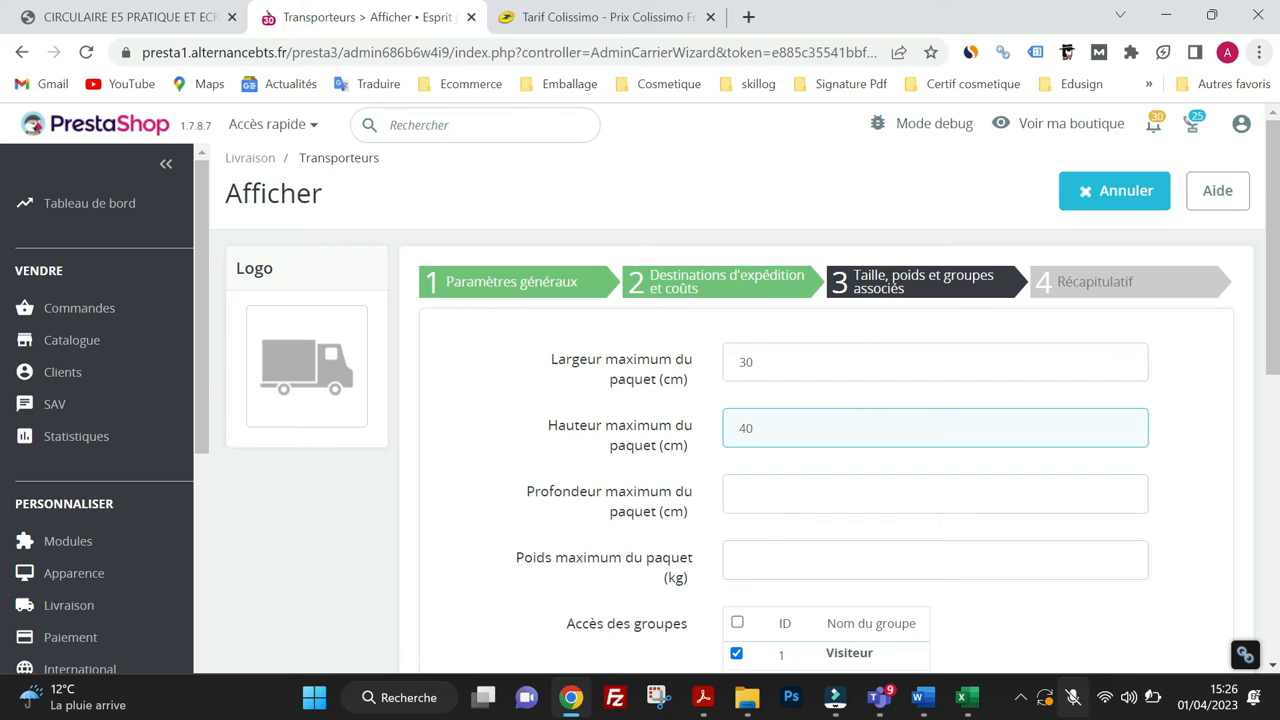
click(806, 494)
text(50)
click(740, 560)
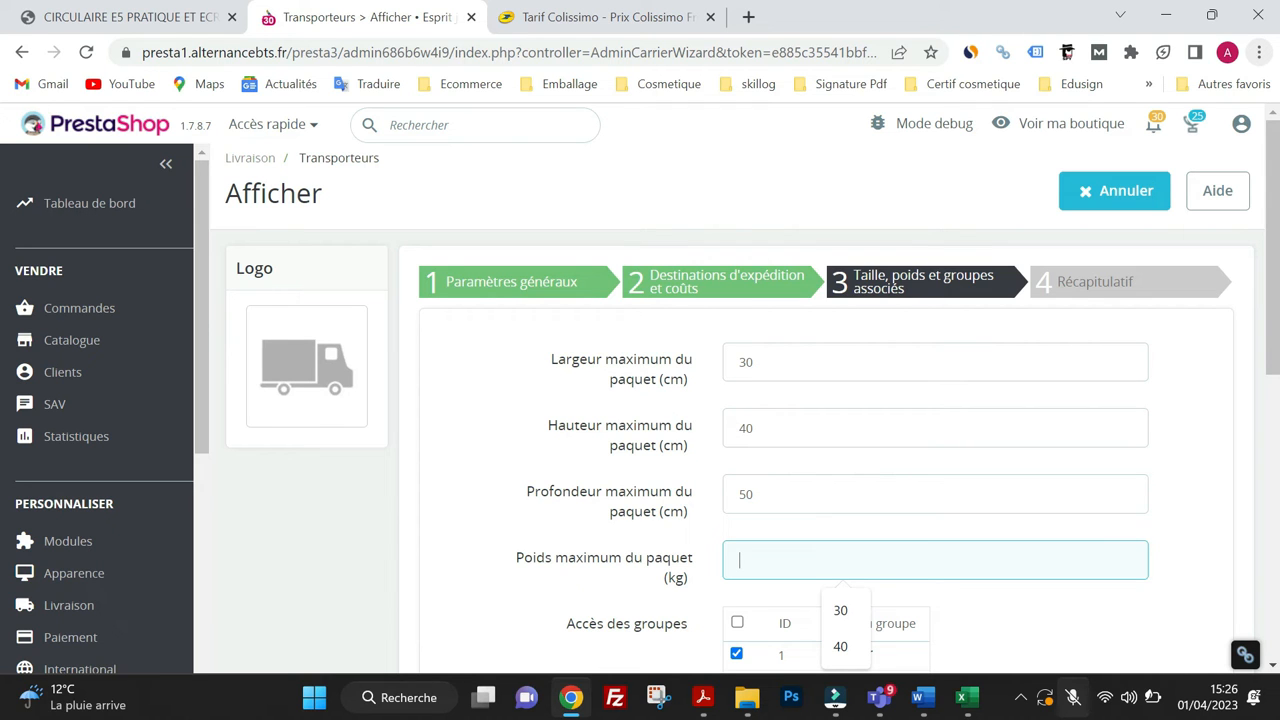
text(16)
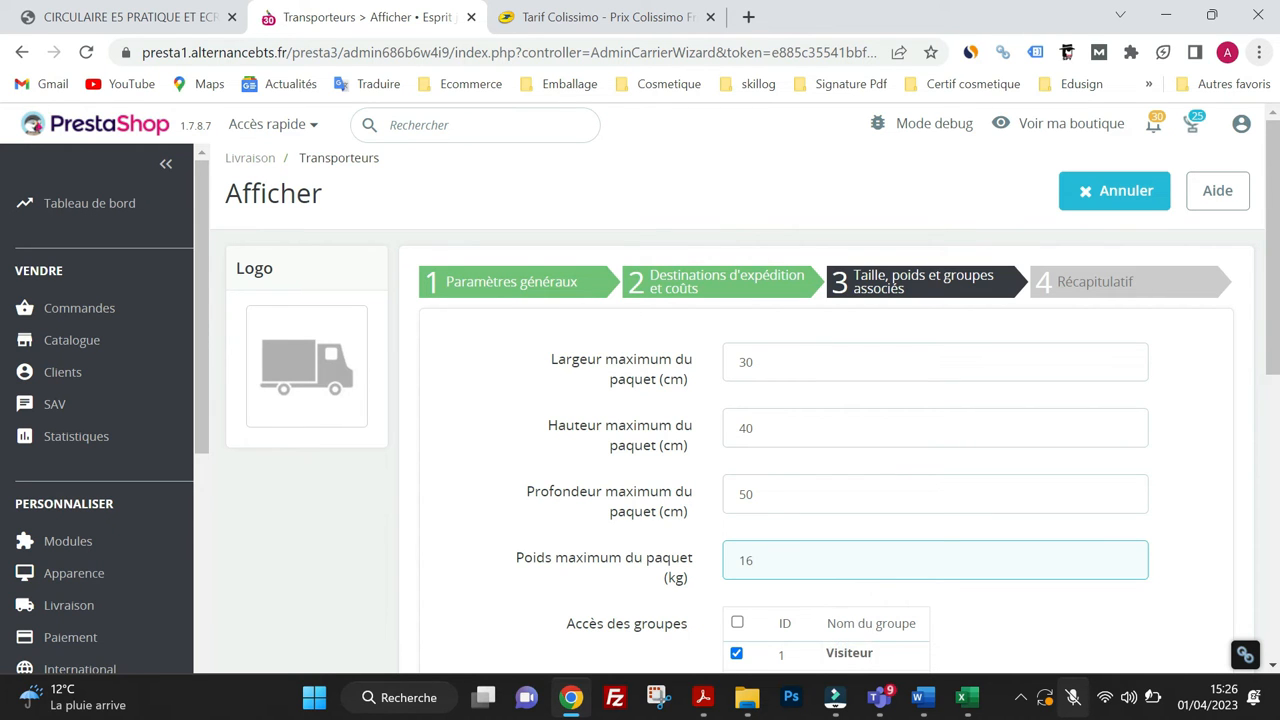
Try restricting the carrier's group access to VIP only, and reselect all customer groups
scroll(897, 540, down, 1)
scroll(880, 538, down, 1)
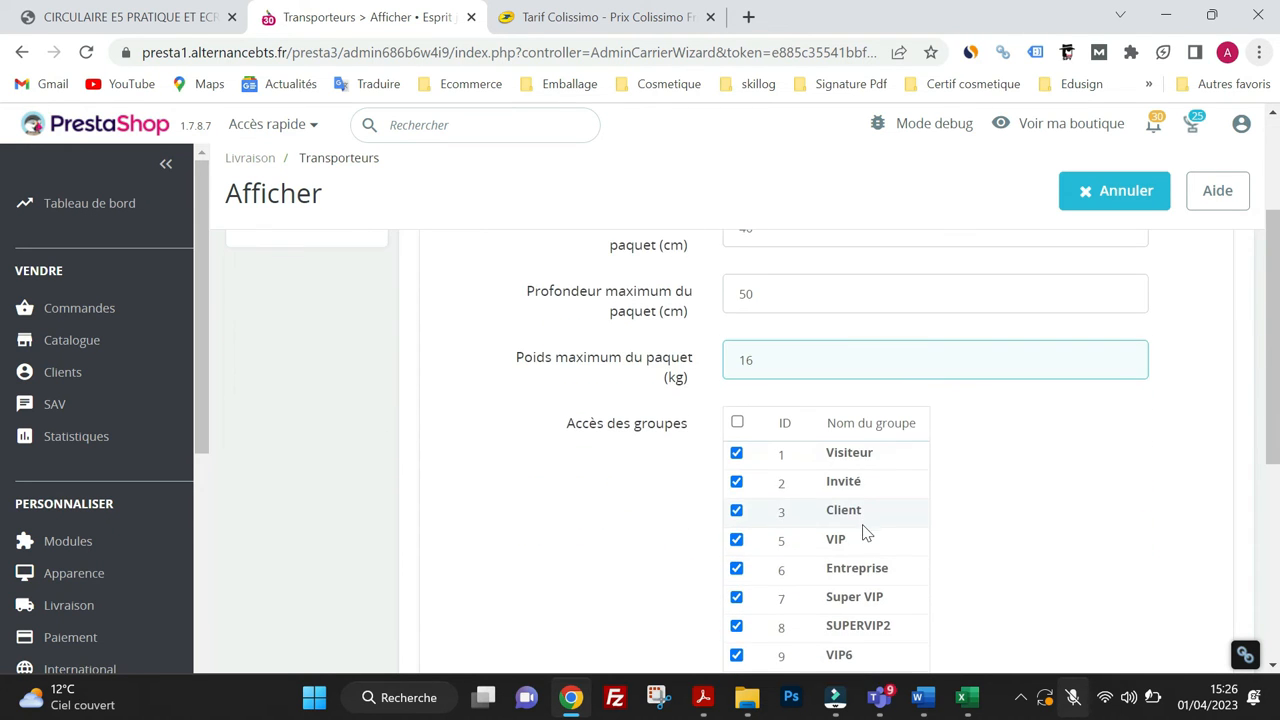
scroll(765, 470, down, 1)
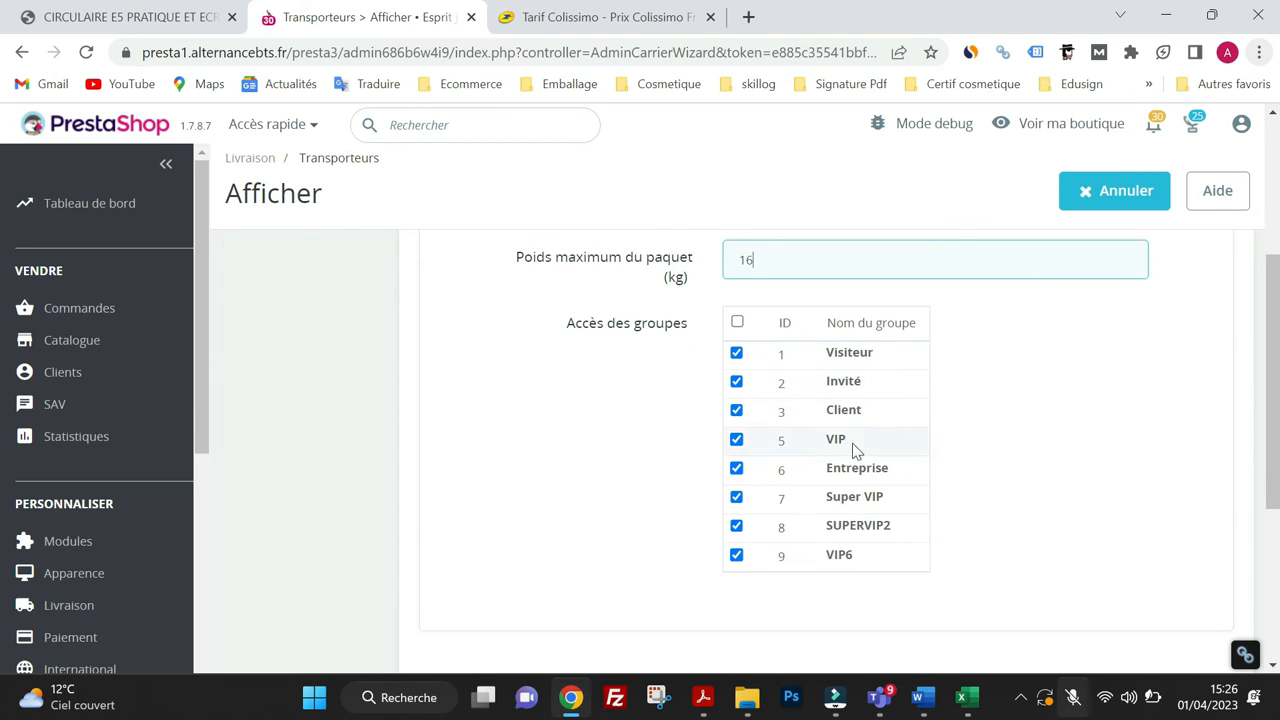
click(736, 321)
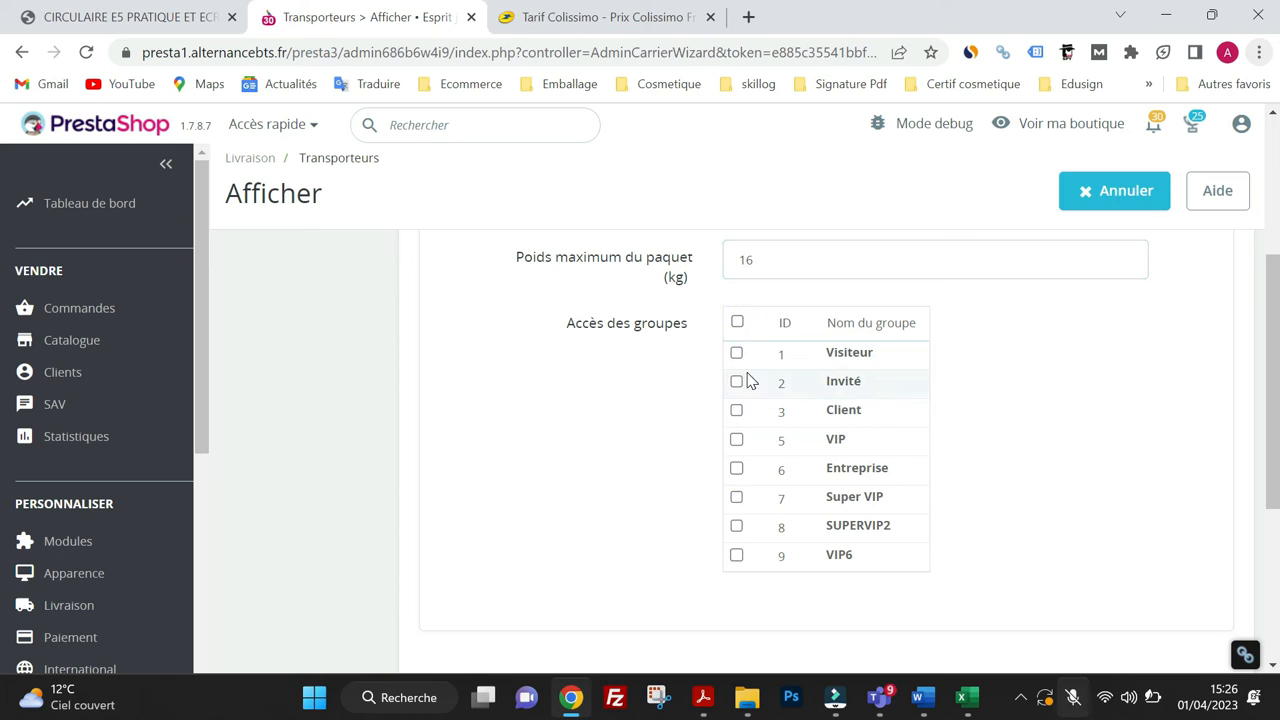
click(736, 441)
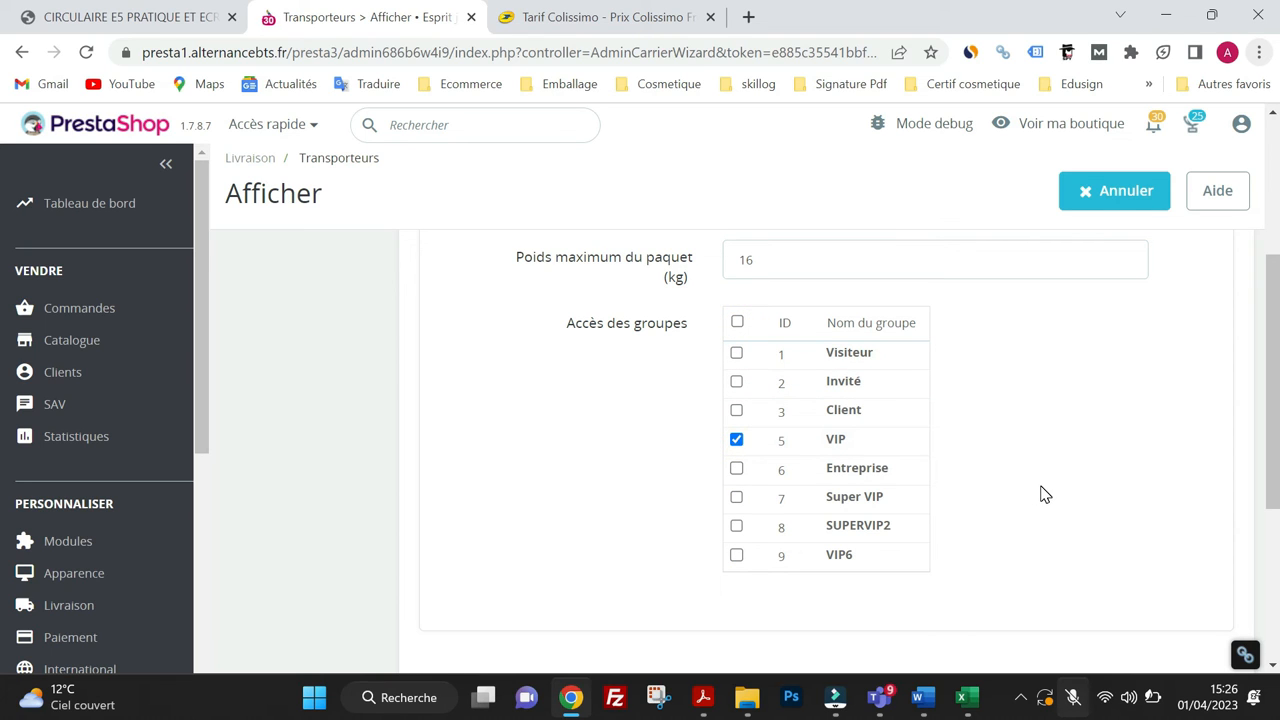
click(737, 322)
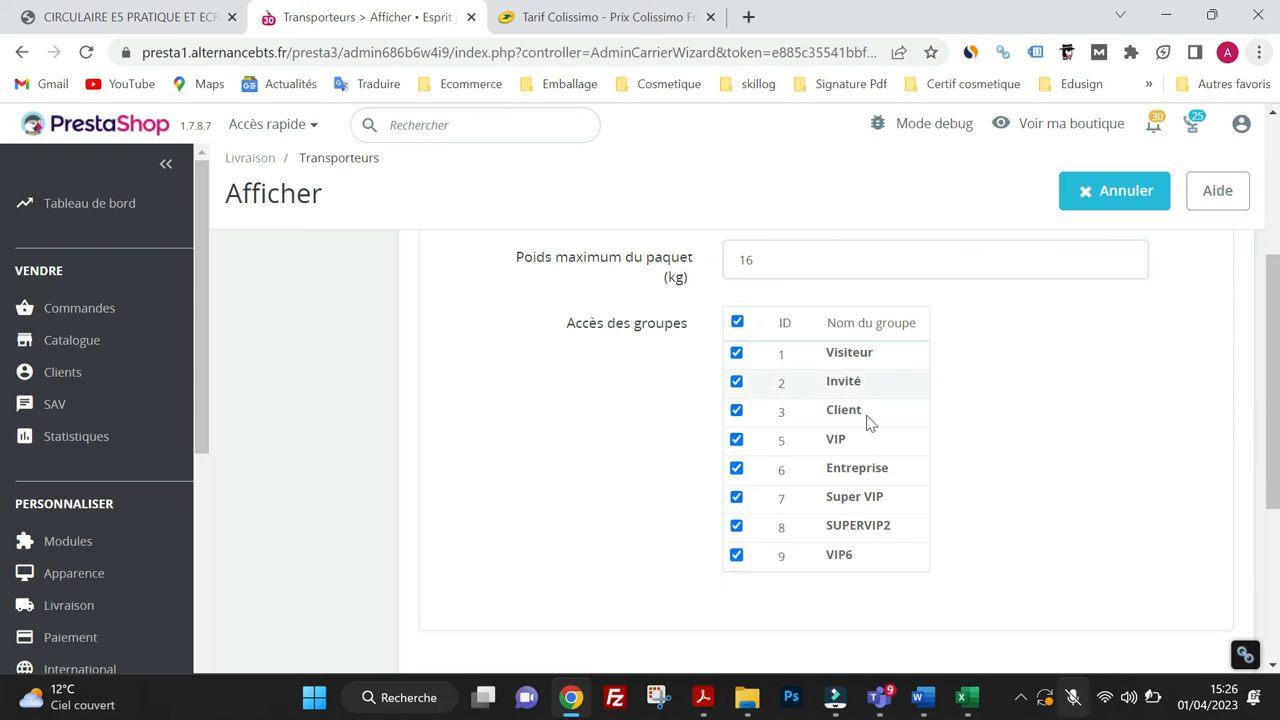
Continue to the carrier summary, check it including the activation status, and finish creating the La Poste carrier
scroll(1005, 467, down, 3)
scroll(976, 522, up, 2)
scroll(976, 522, down, 2)
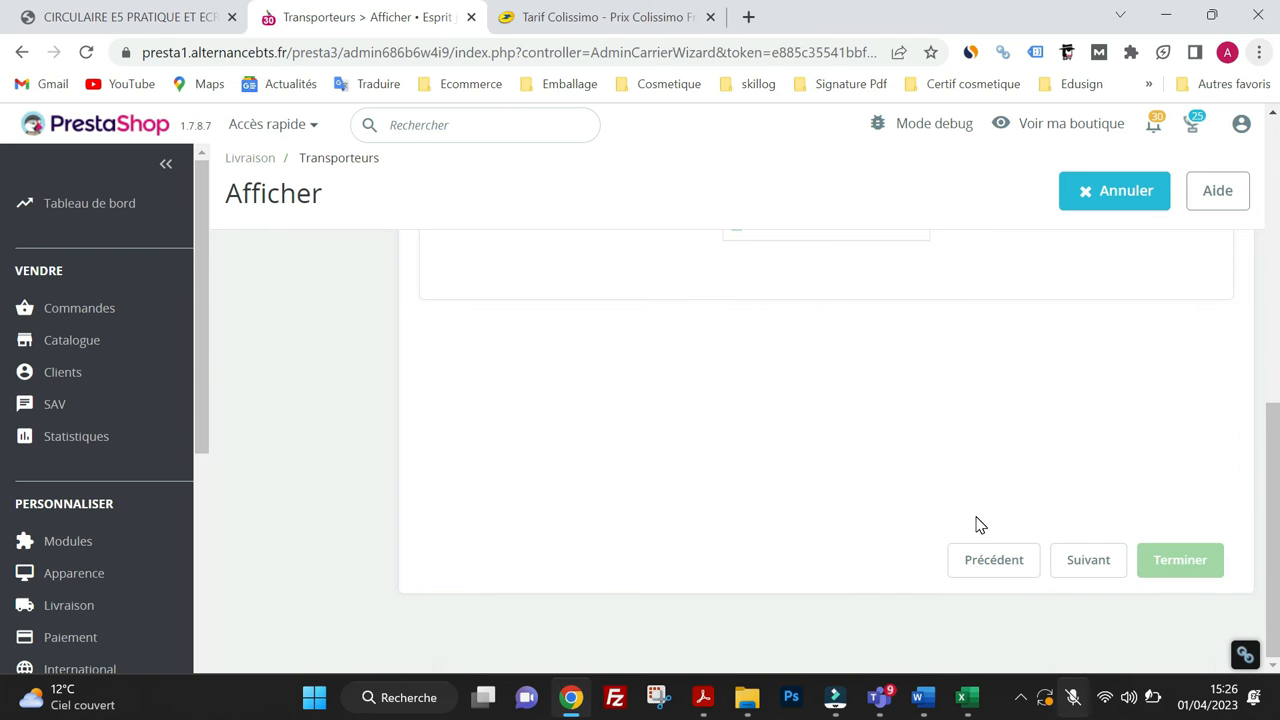
click(1086, 560)
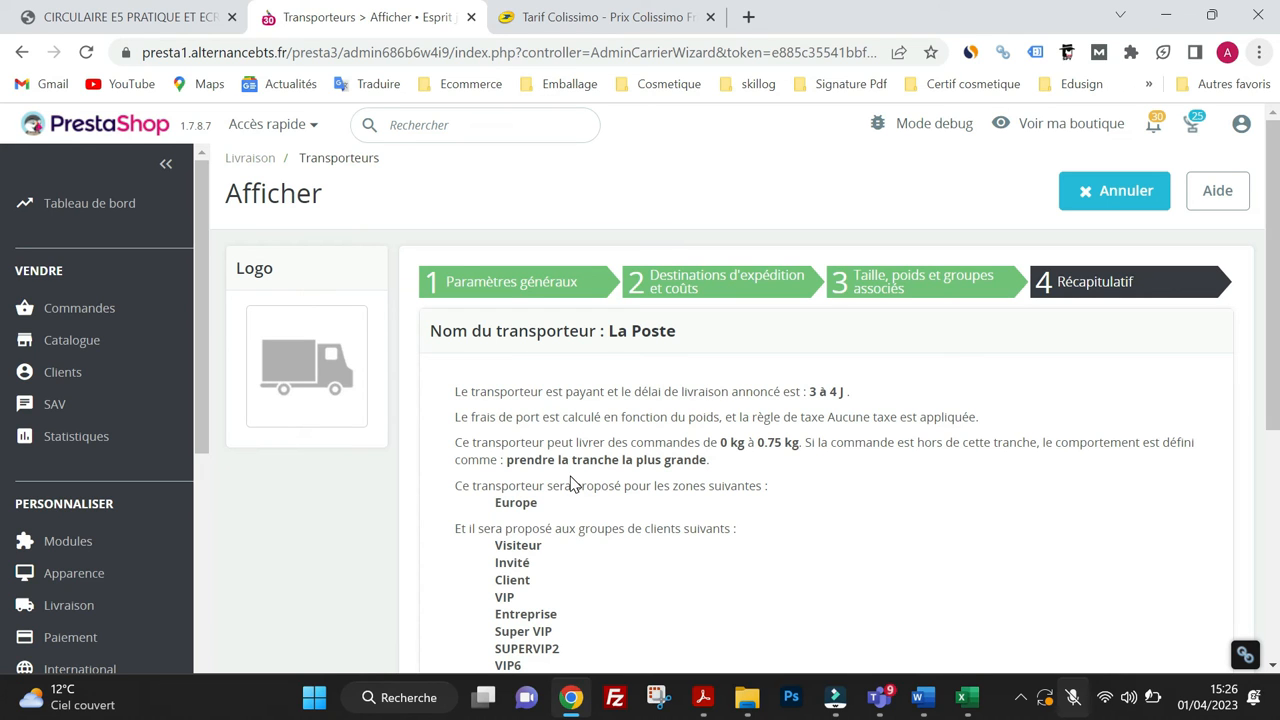
scroll(588, 449, down, 3)
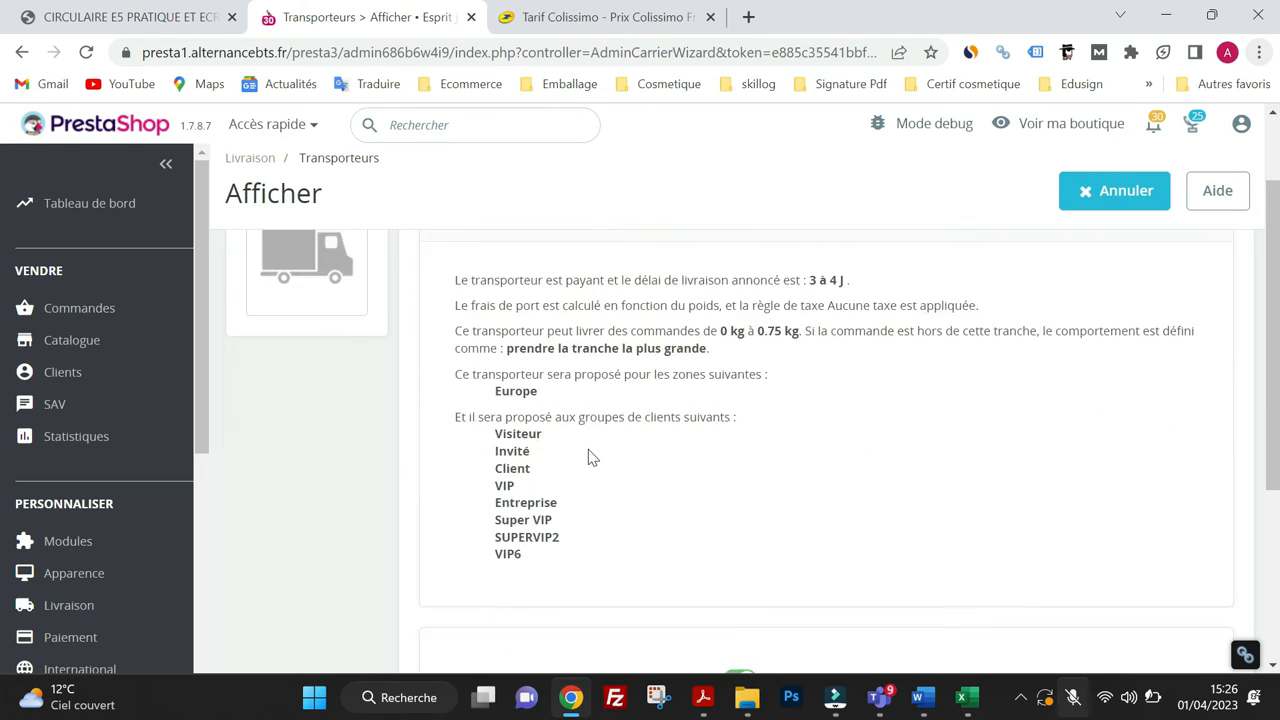
scroll(588, 458, down, 1)
scroll(588, 458, up, 1)
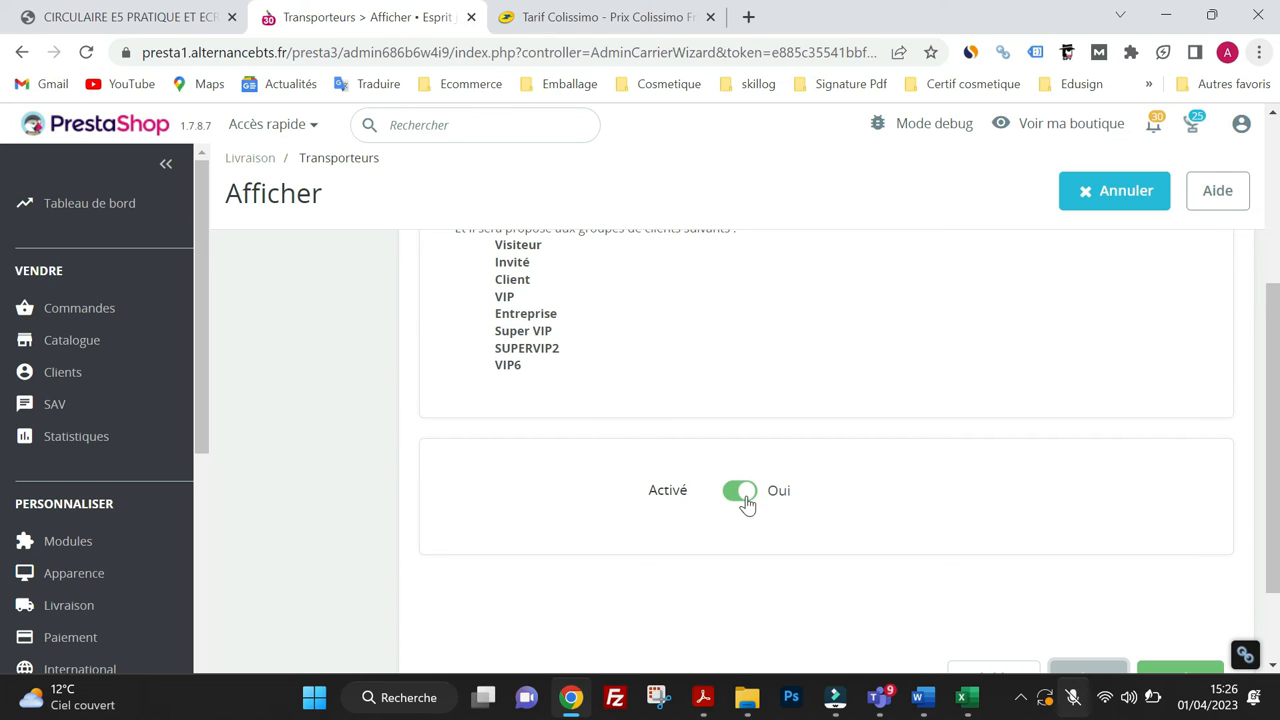
scroll(944, 474, down, 1)
scroll(944, 474, down, 1)
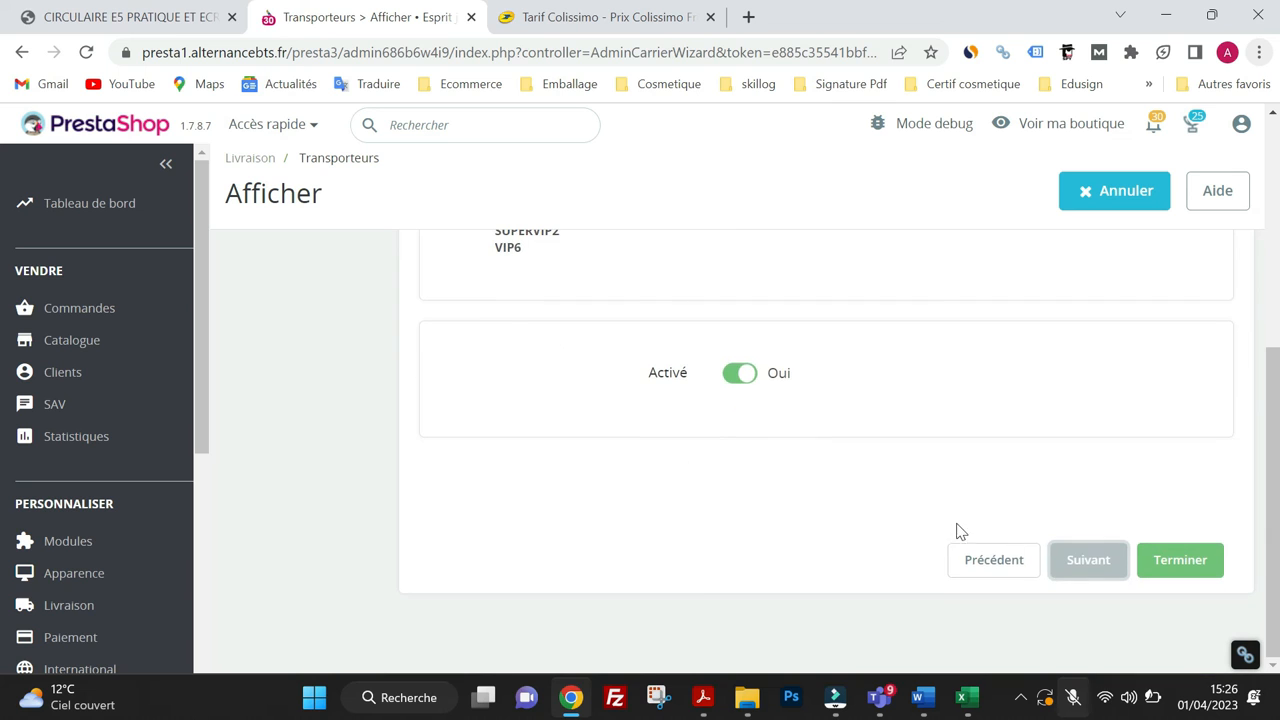
click(1184, 562)
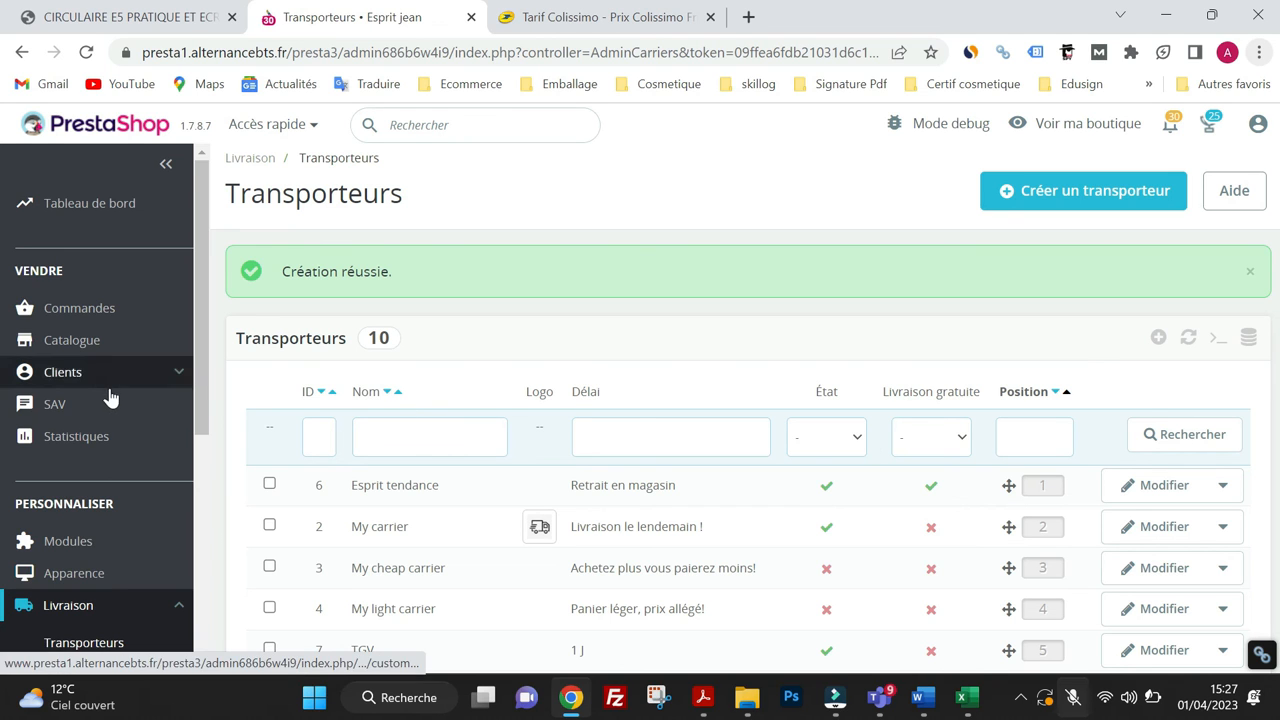
Search the back office for BASKET and open the BASKET NIKE product for editing
scroll(149, 451, down, 2)
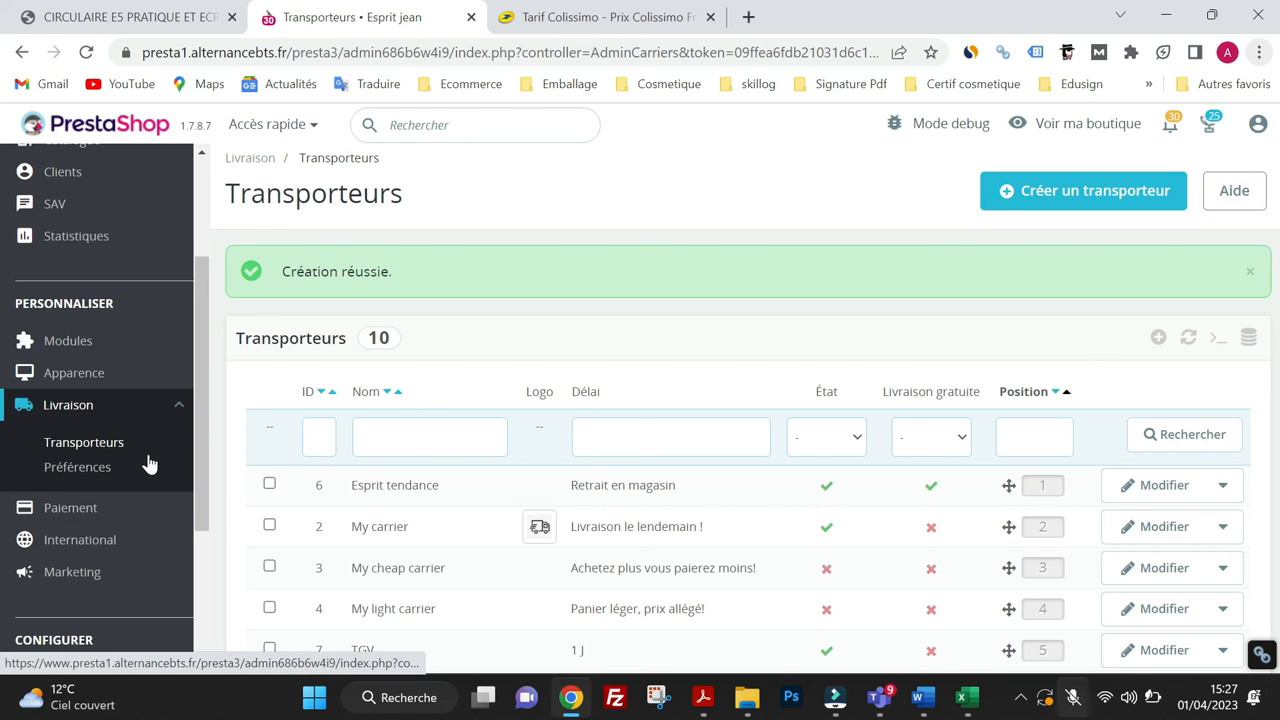
scroll(148, 462, up, 2)
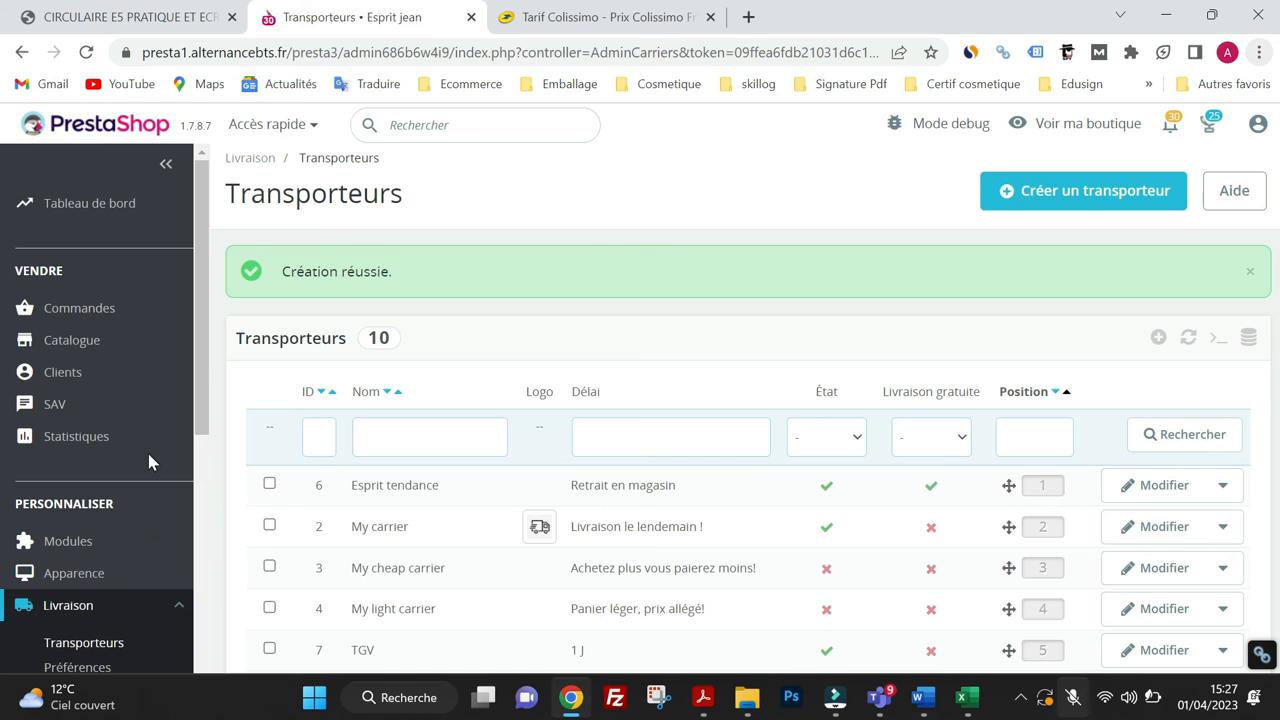
mouse_move(148, 340)
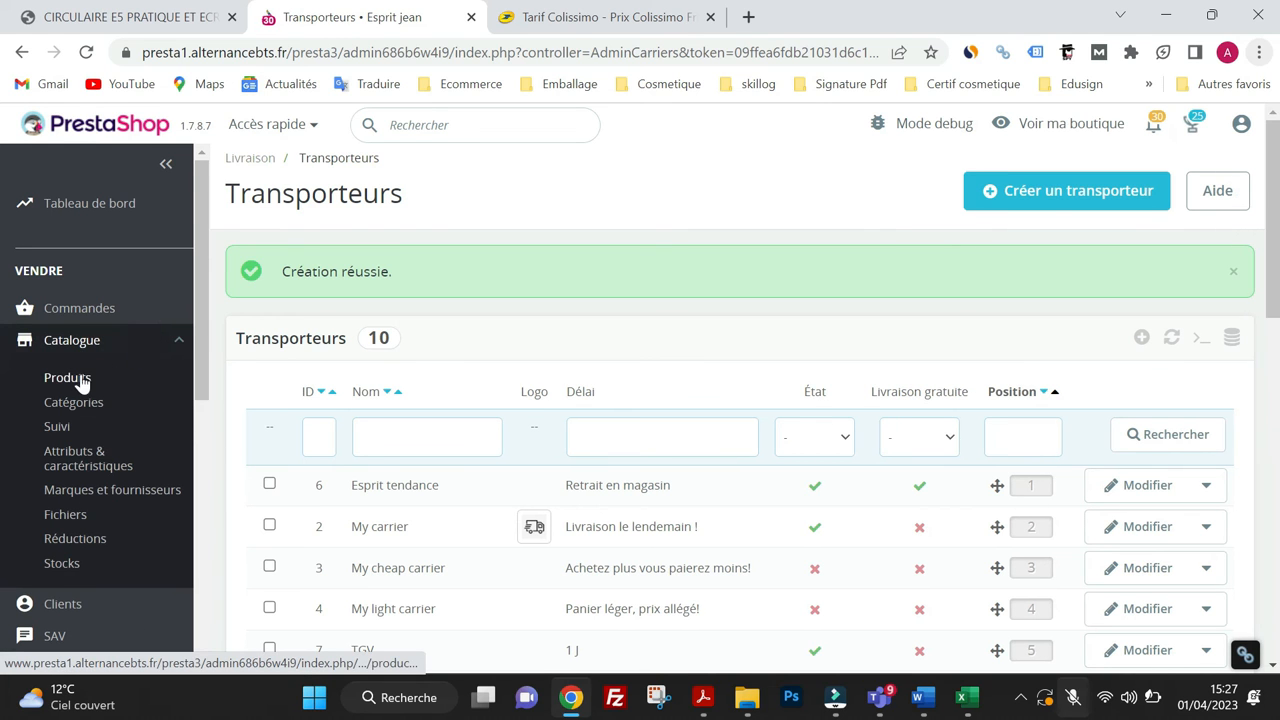
click(82, 382)
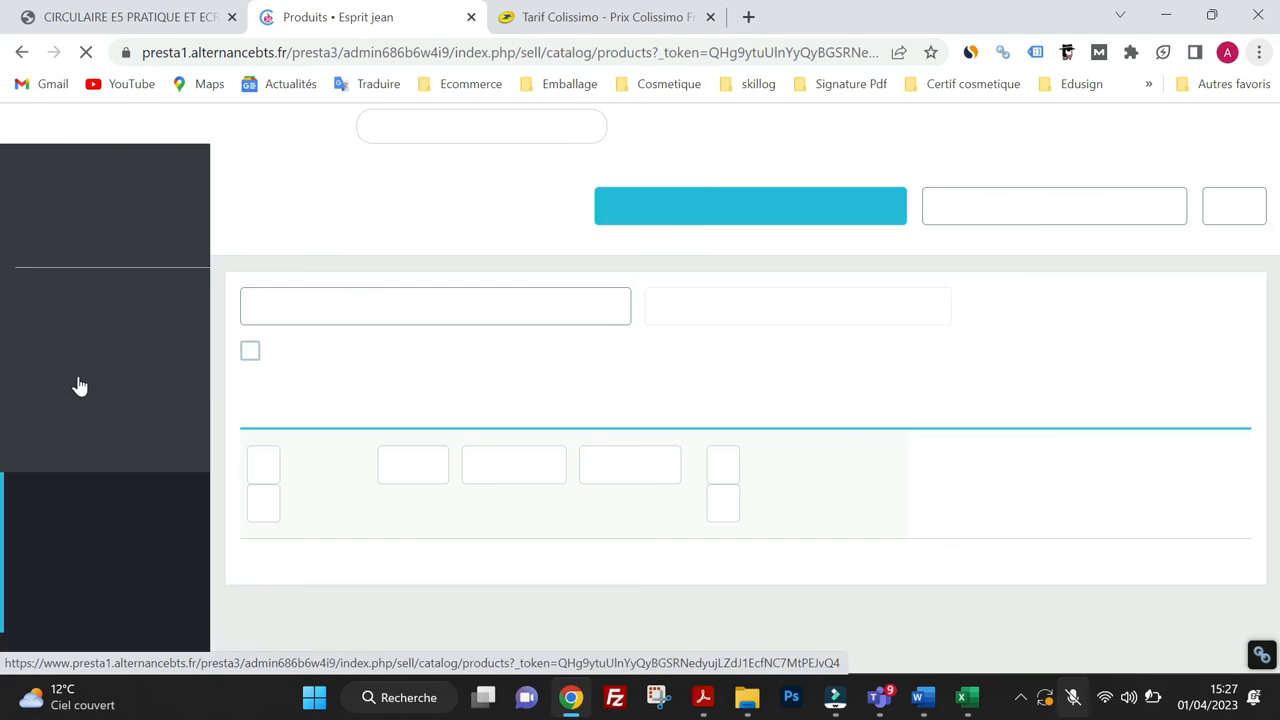
click(384, 125)
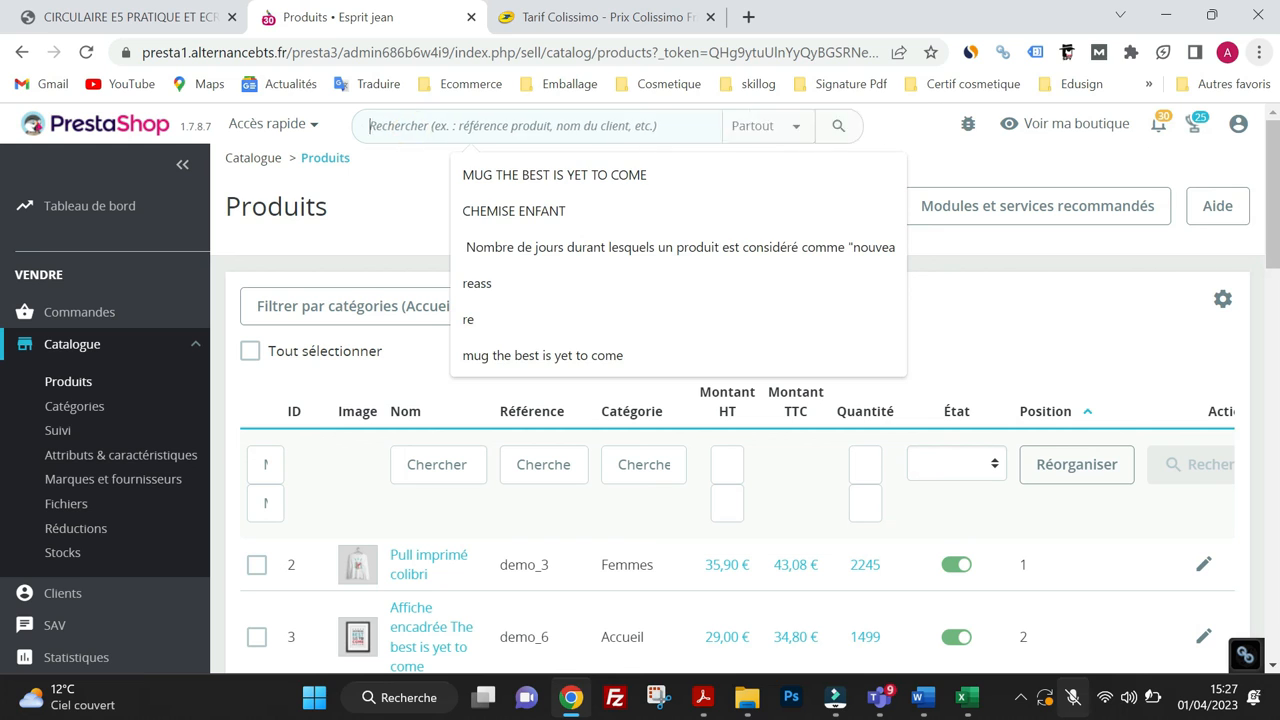
text(BASKET)
key(Return)
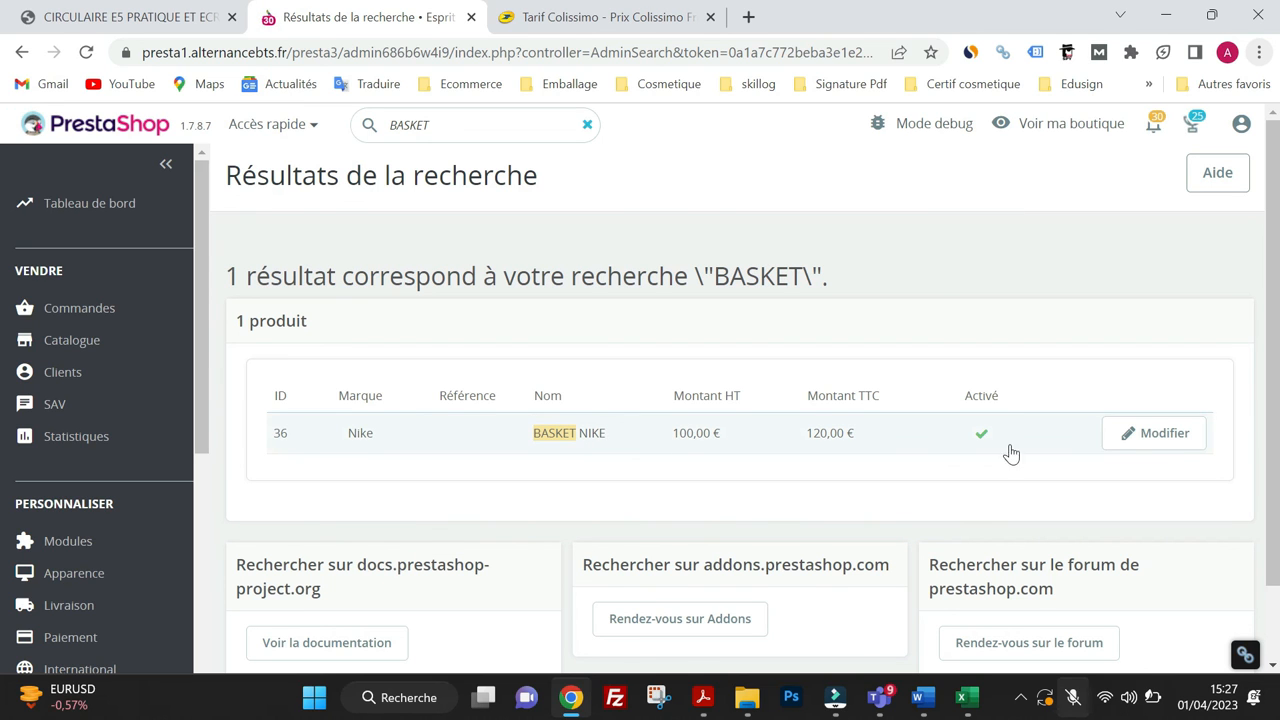
click(1170, 435)
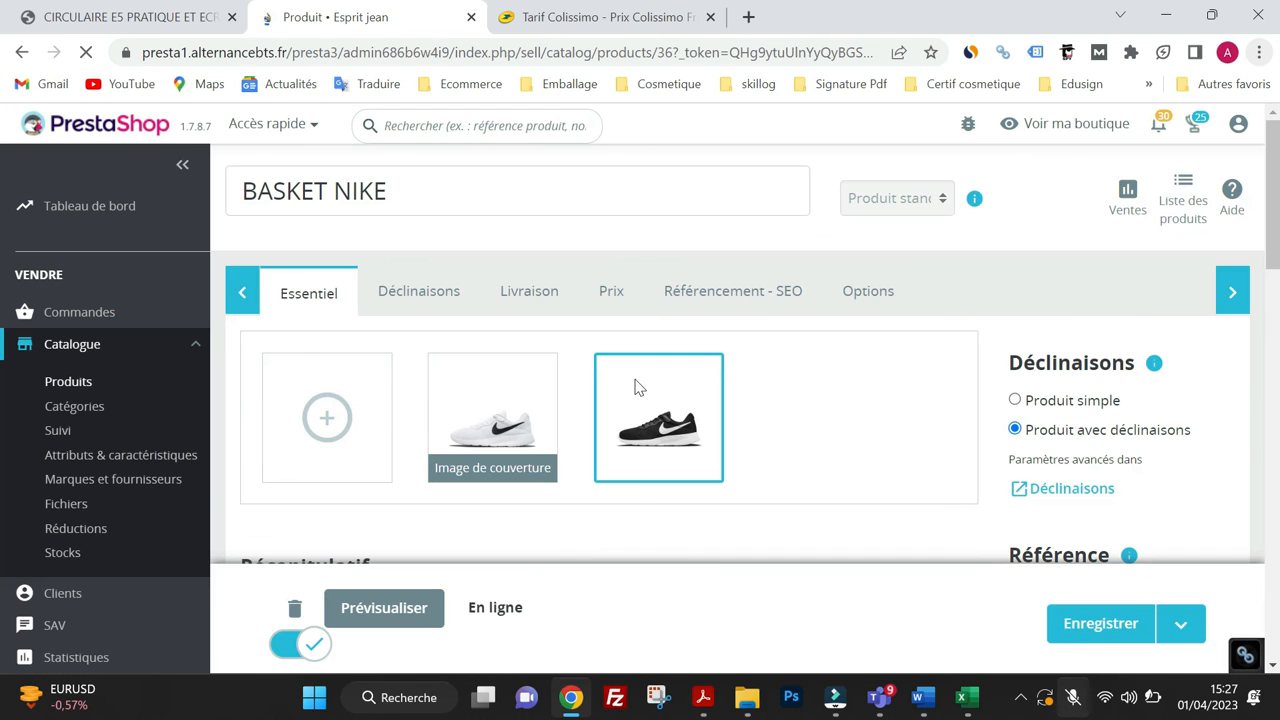
Open the product's shipping settings and go through the package width, height, depth and weight fields
click(533, 303)
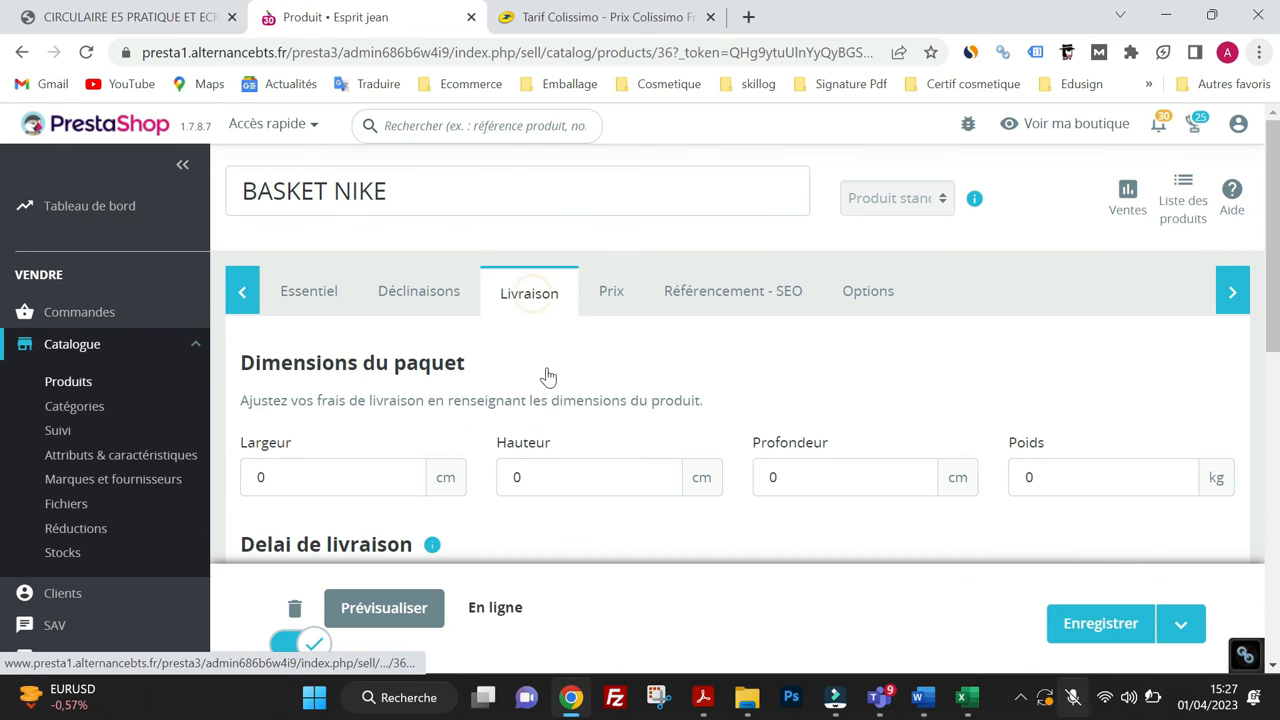
scroll(543, 374, down, 1)
click(397, 376)
click(568, 370)
click(832, 370)
click(1088, 377)
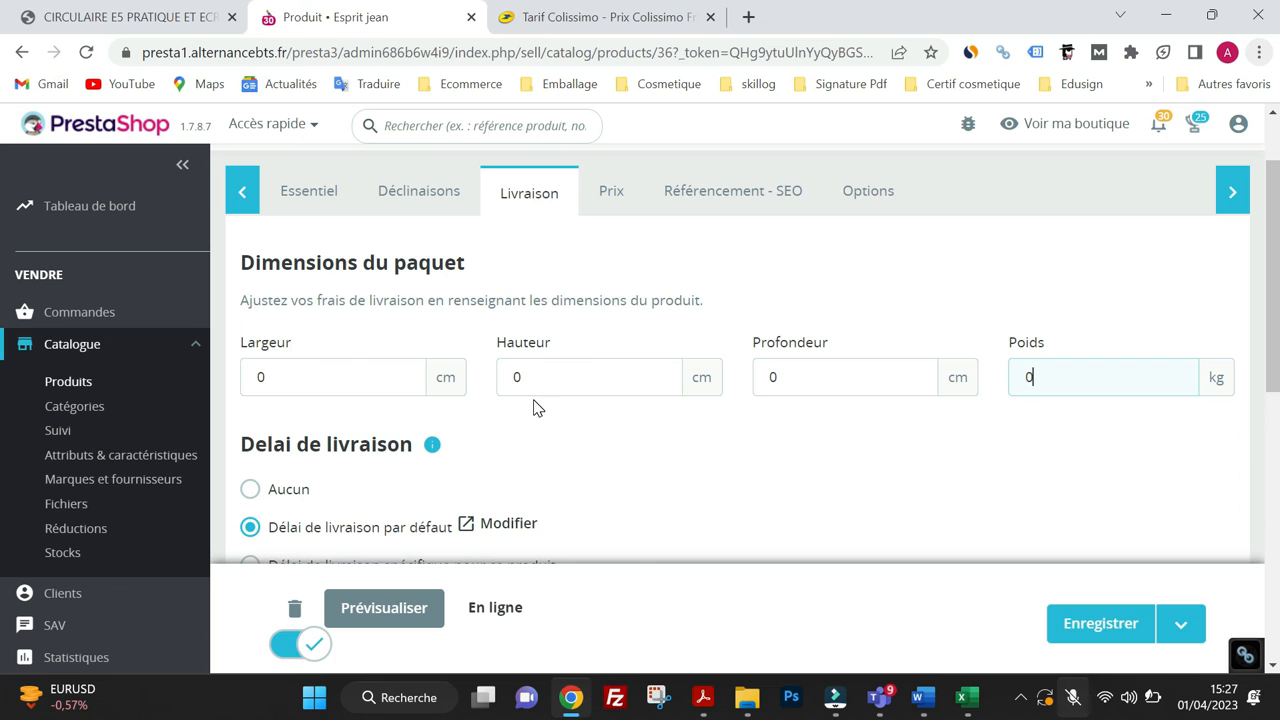
Select La Poste as the product's available carrier and save the product
scroll(533, 407, down, 6)
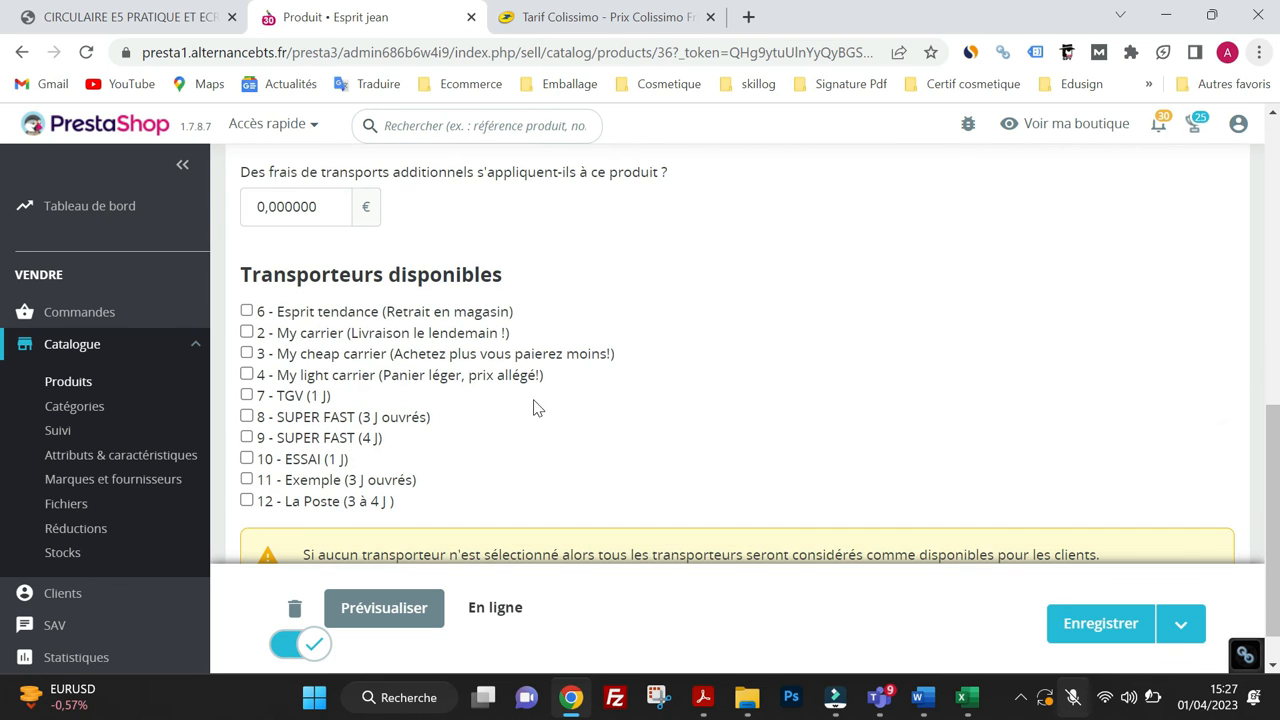
click(247, 501)
scroll(700, 471, down, 1)
click(1086, 623)
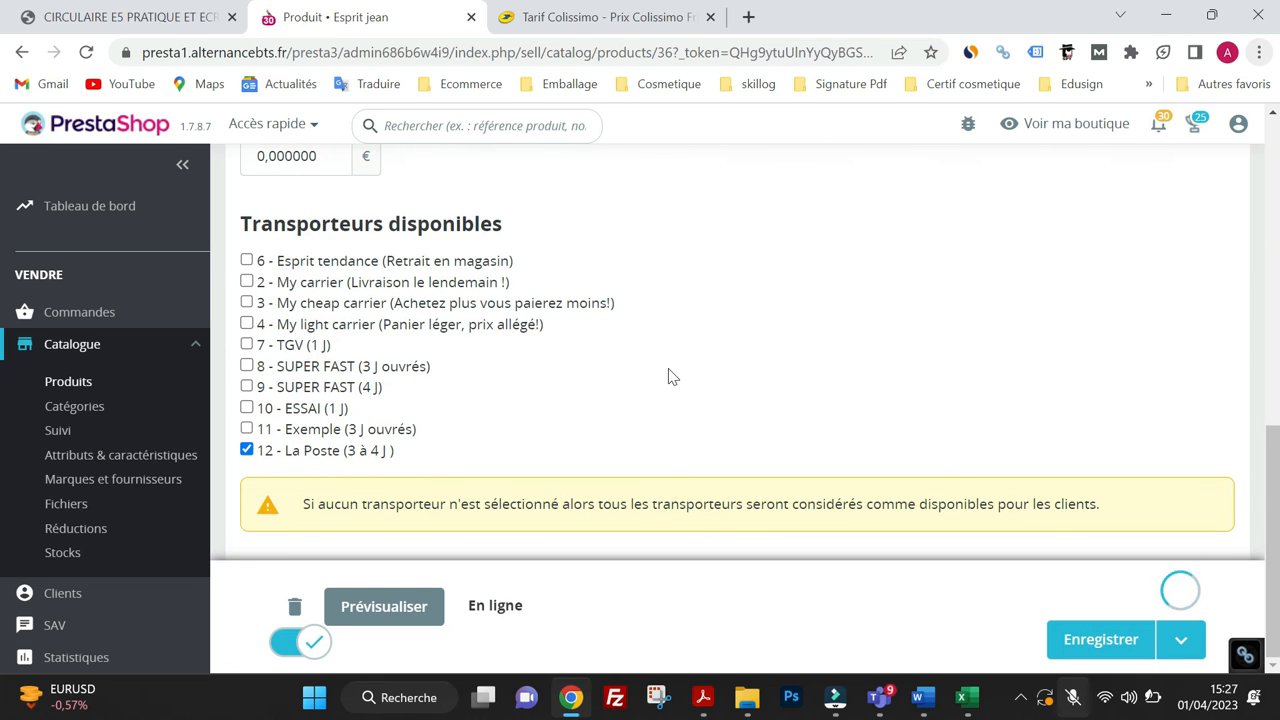